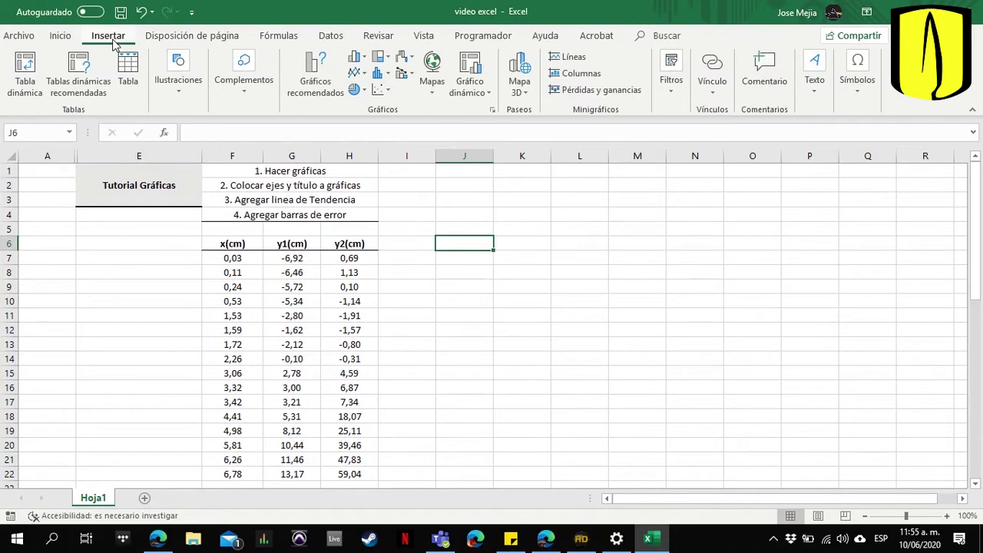
# - Insert an empty scatter chart with markers only and place it beside the data table, starting at column J
pyautogui.click(390, 92)
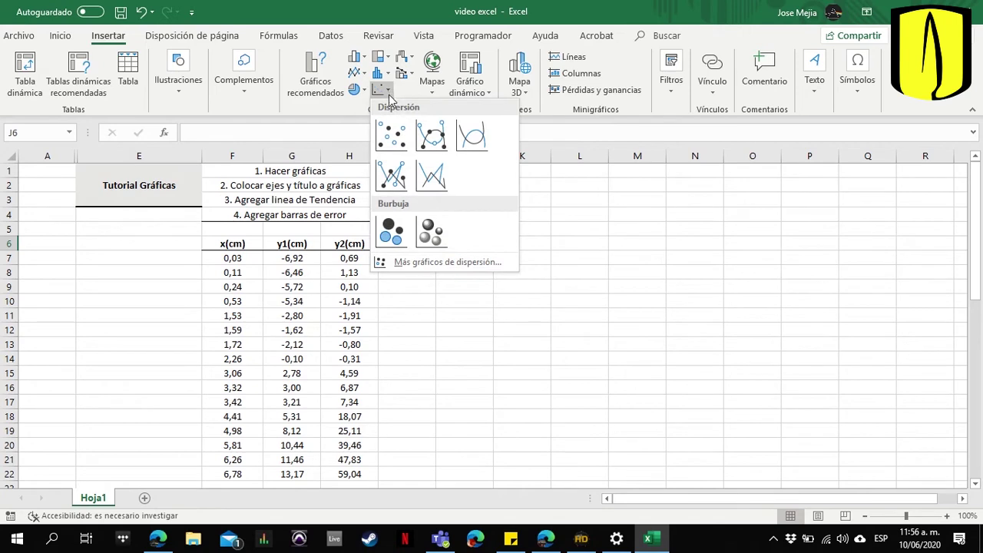
pyautogui.click(393, 139)
pyautogui.moveTo(491, 325); pyautogui.dragTo(610, 318)
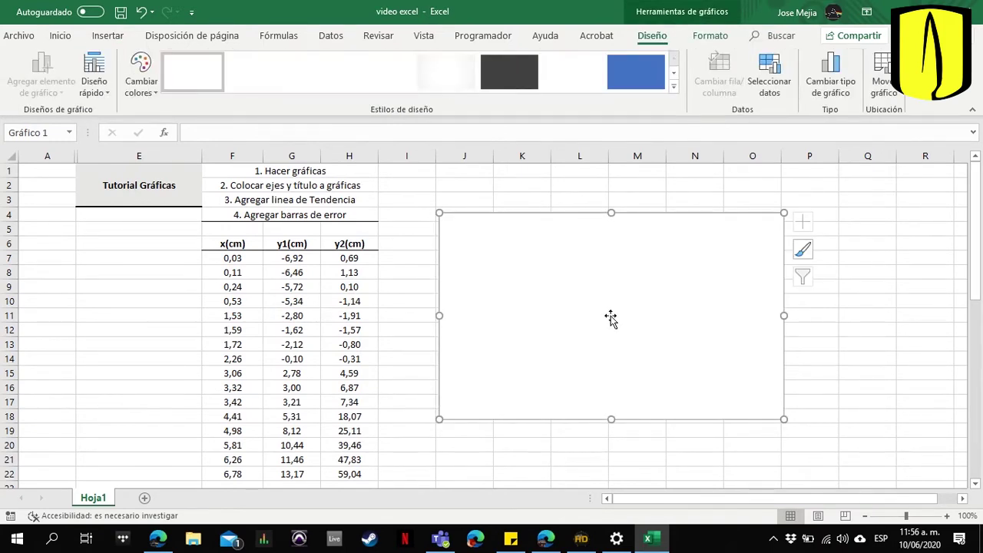
# - Add a data series named y1 to the chart, using F7:F22 on Hoja1 as its X values
pyautogui.click(776, 81)
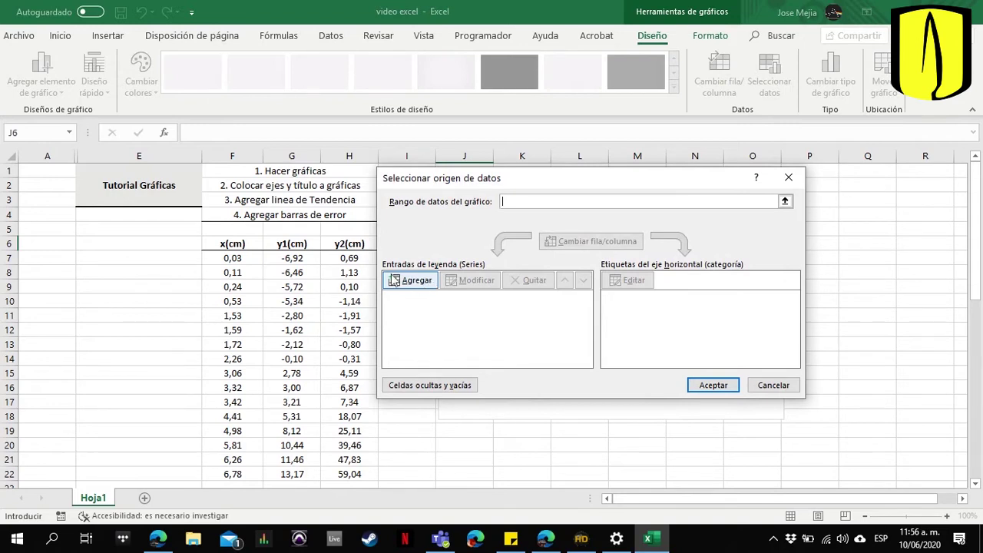
pyautogui.click(415, 281)
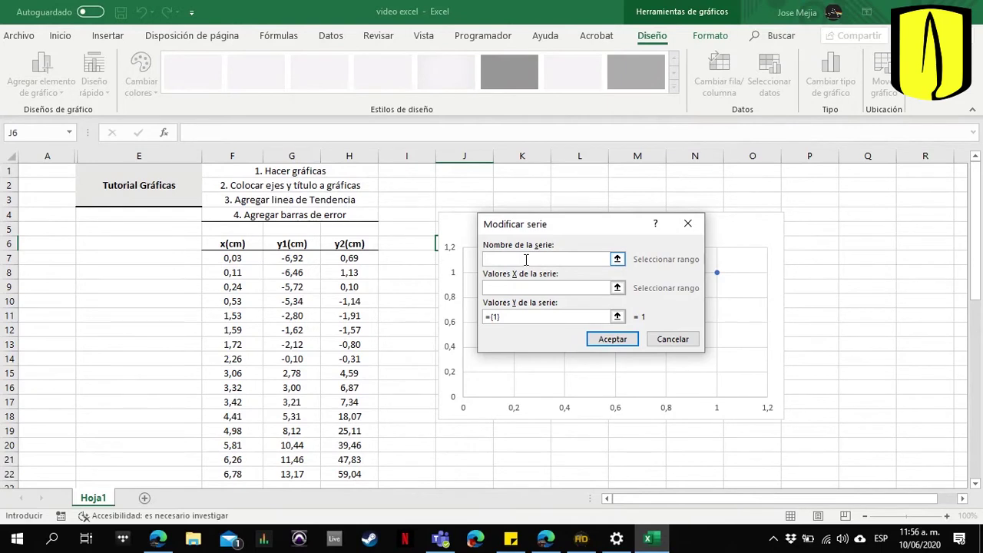
pyautogui.click(528, 290)
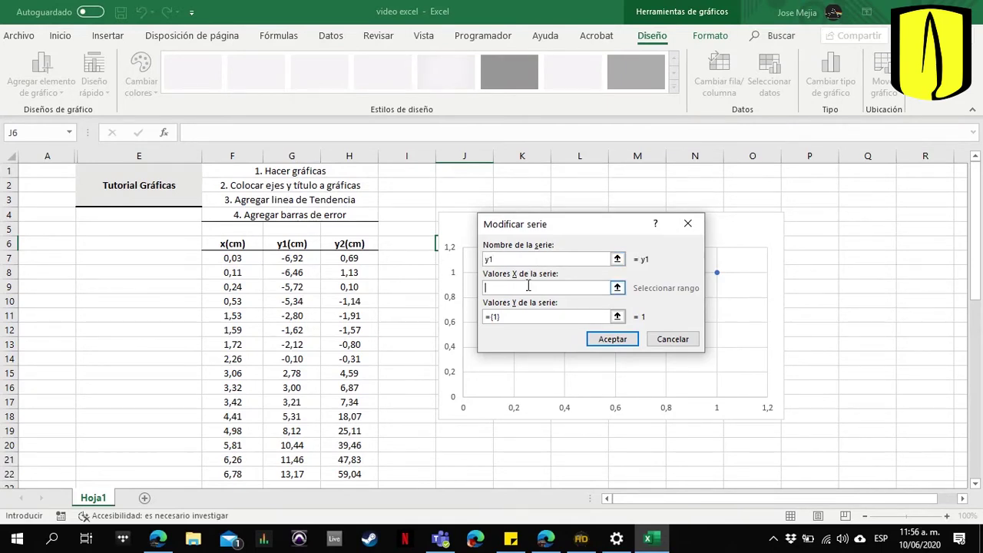
pyautogui.click(618, 289)
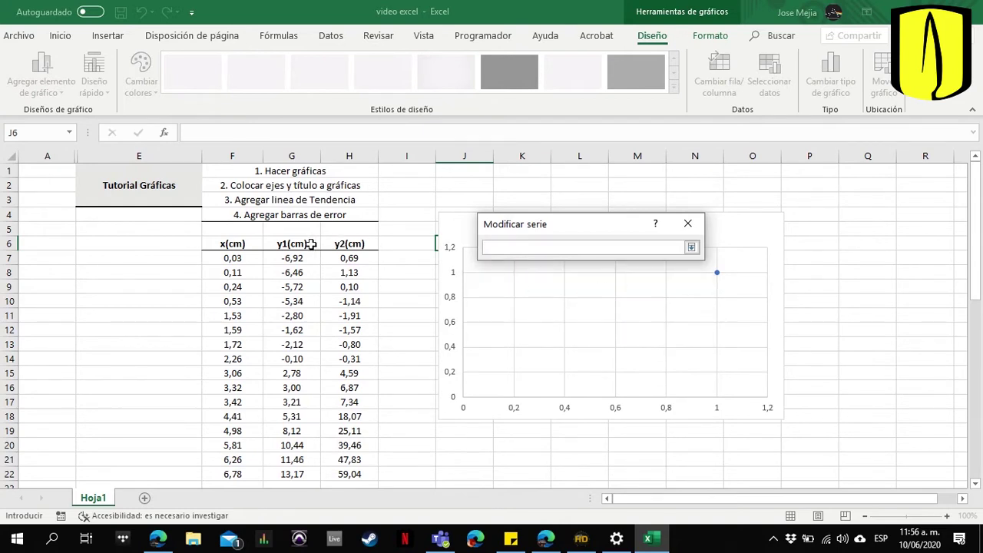
pyautogui.moveTo(235, 261); pyautogui.dragTo(233, 474)
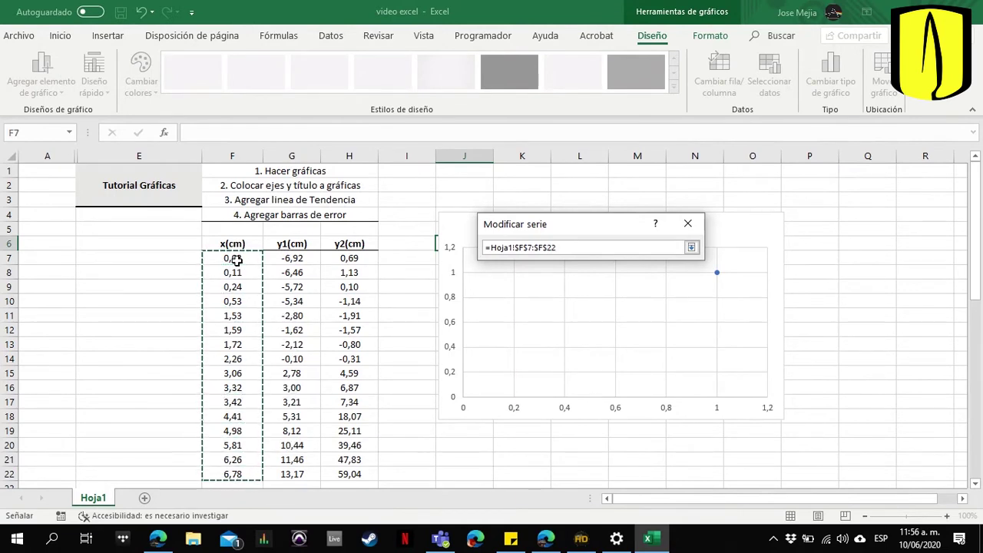
pyautogui.click(691, 249)
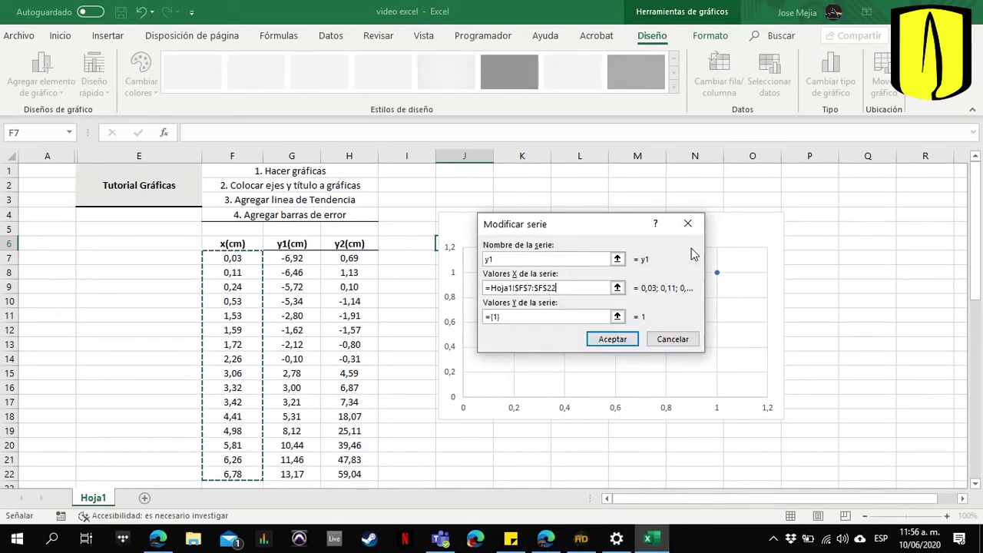
# - Set the y1 series' Y values to G7:G22 and accept the series
pyautogui.click(617, 318)
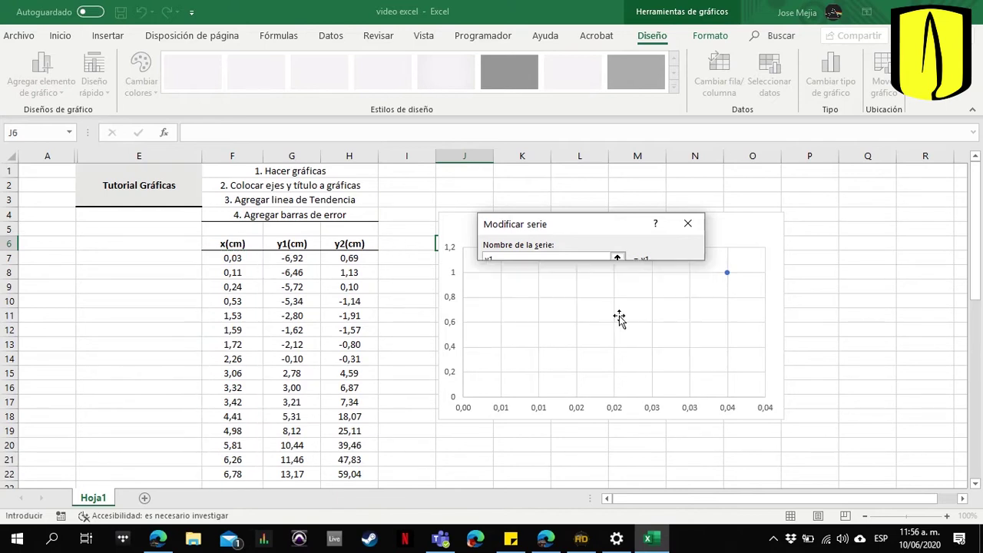
pyautogui.click(292, 259)
pyautogui.hotkey('shift', 'Down')
pyautogui.hotkey('shift', 'Down')
pyautogui.hotkey('shift', 'Down')
pyautogui.hotkey('shift', 'Down')
pyautogui.hotkey('shift', 'Down')
pyautogui.hotkey('shift', 'Down')
pyautogui.hotkey('shift', 'Down')
pyautogui.hotkey('shift', 'Down')
pyautogui.hotkey('shift', 'Down')
pyautogui.hotkey('shift', 'Down')
pyautogui.hotkey('shift', 'Down')
pyautogui.hotkey('shift', 'Down')
pyautogui.hotkey('shift', 'Down')
pyautogui.hotkey('shift', 'Down')
pyautogui.hotkey('shift', 'Down')
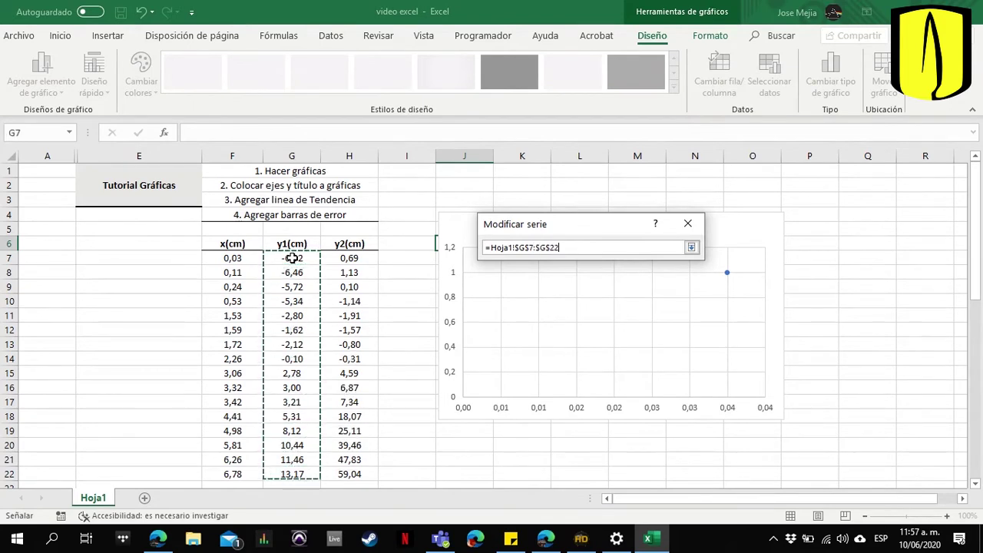
pyautogui.click(692, 248)
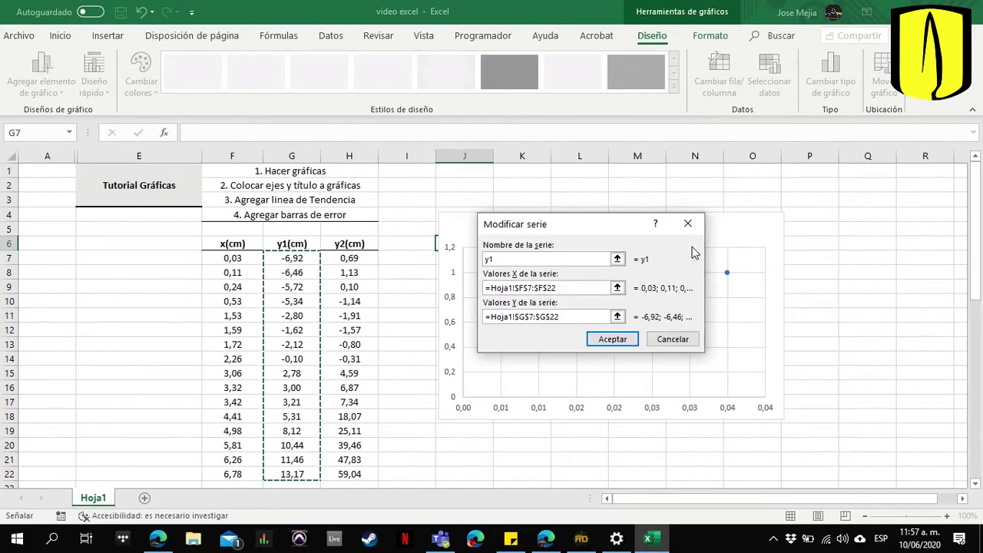
pyautogui.click(610, 339)
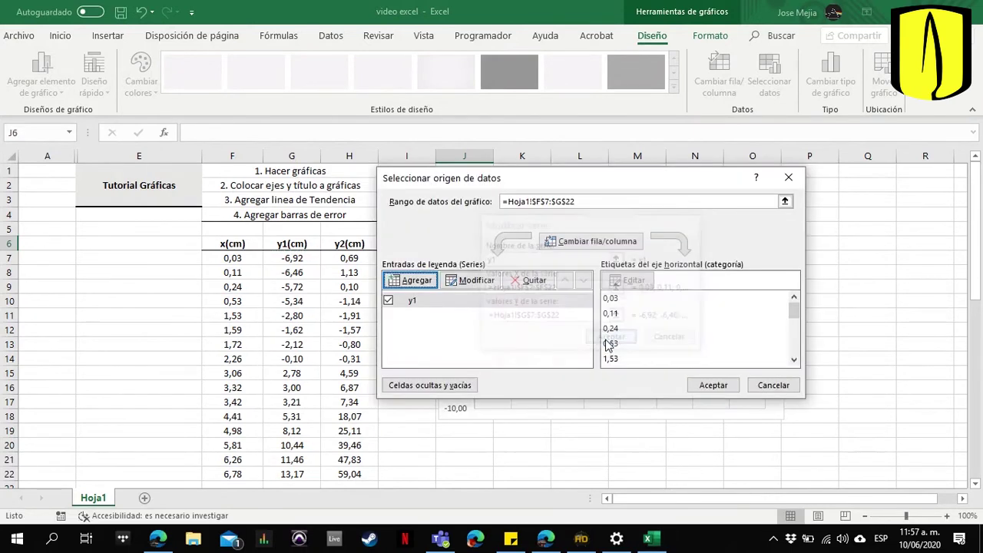
# - Add a second data series named y2, using F7:F22 on Hoja1 as its X values
pyautogui.moveTo(590, 183); pyautogui.dragTo(429, 420)
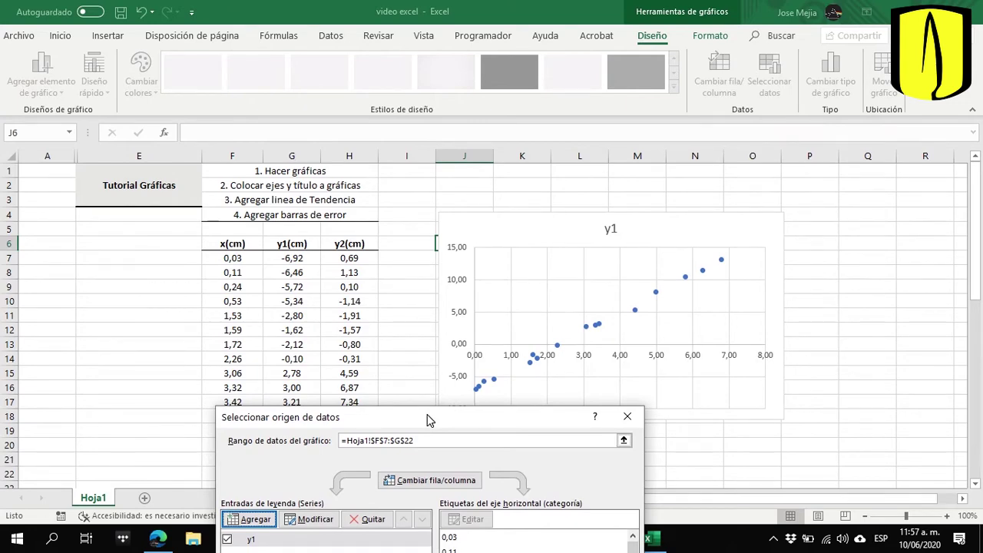
pyautogui.moveTo(429, 420); pyautogui.dragTo(648, 194)
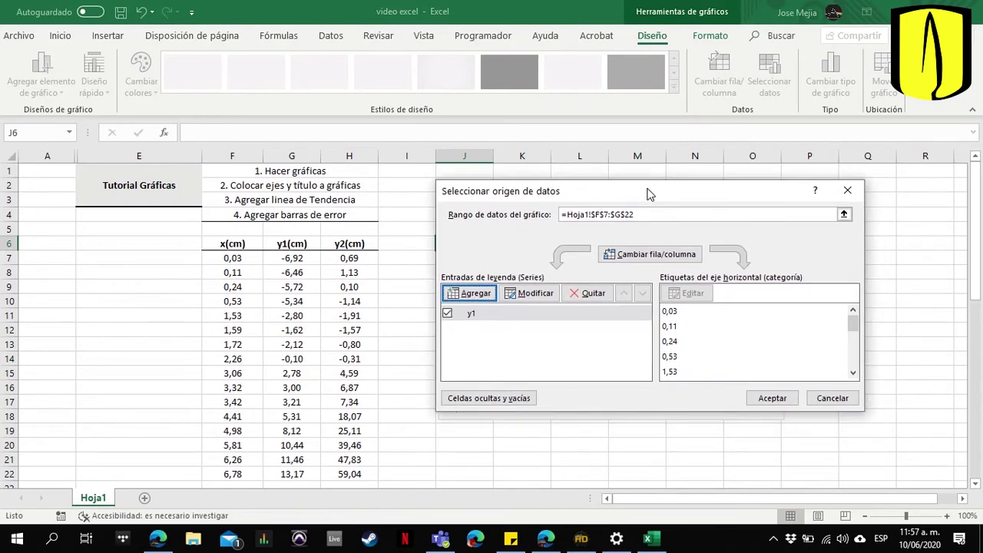
pyautogui.moveTo(617, 186); pyautogui.dragTo(645, 206)
pyautogui.click(506, 313)
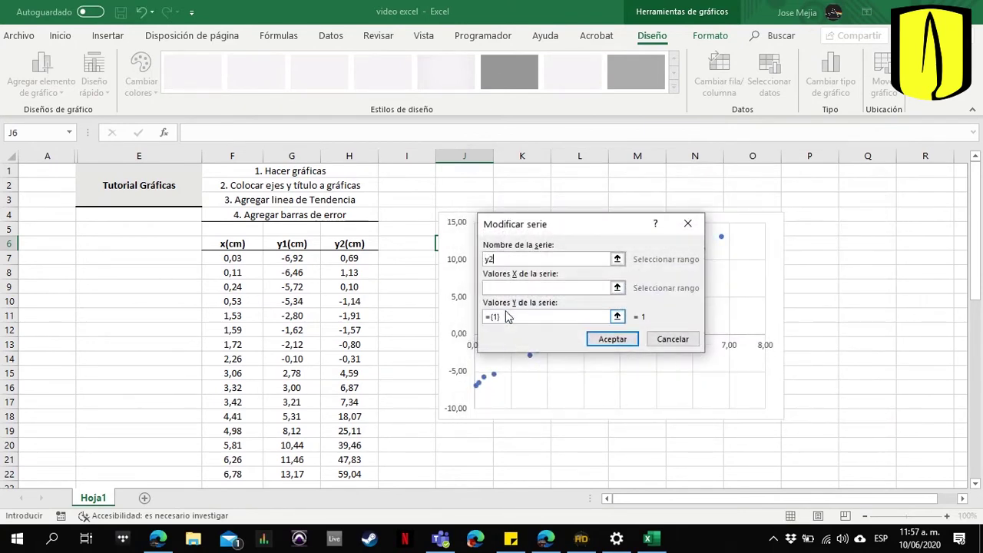
pyautogui.click(617, 288)
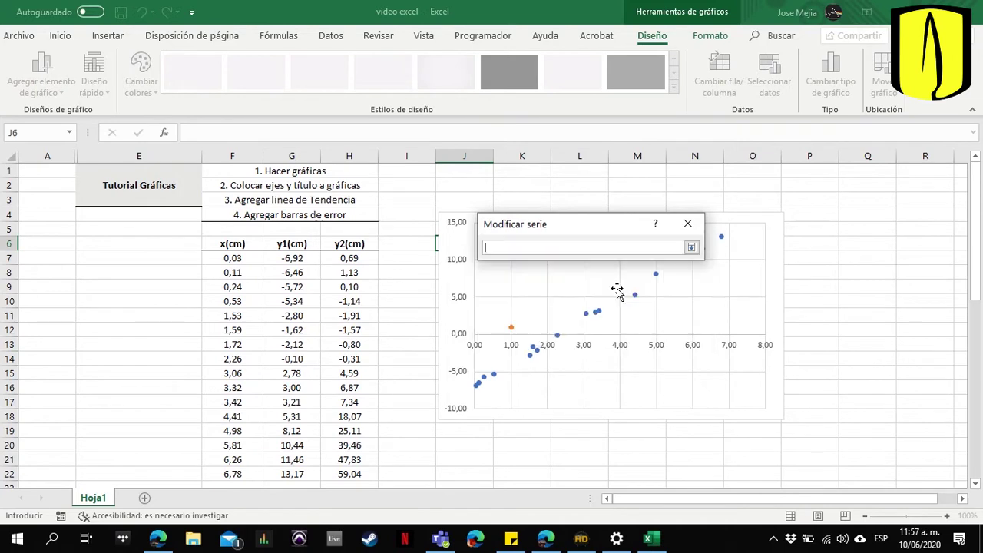
pyautogui.click(240, 260)
pyautogui.moveTo(239, 259); pyautogui.dragTo(234, 474)
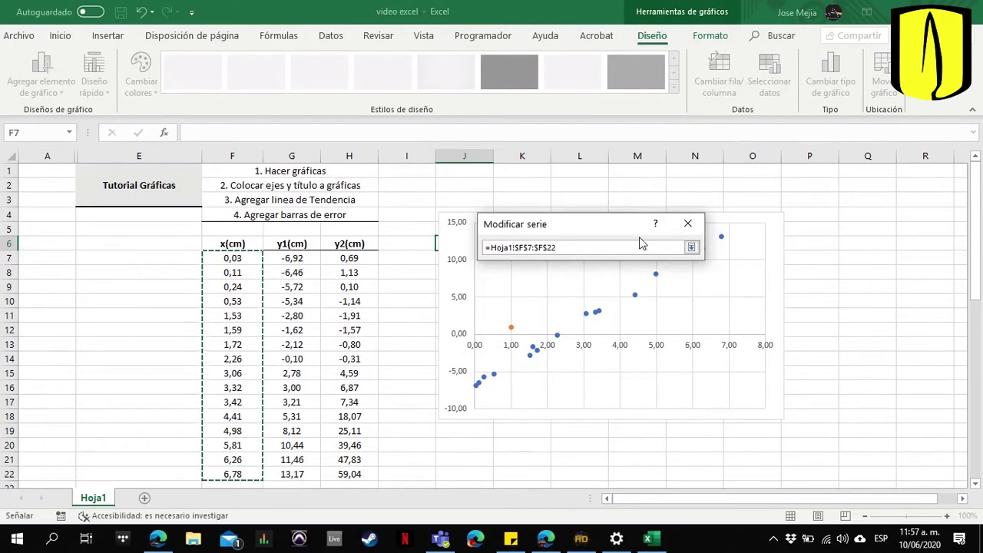
pyautogui.click(689, 247)
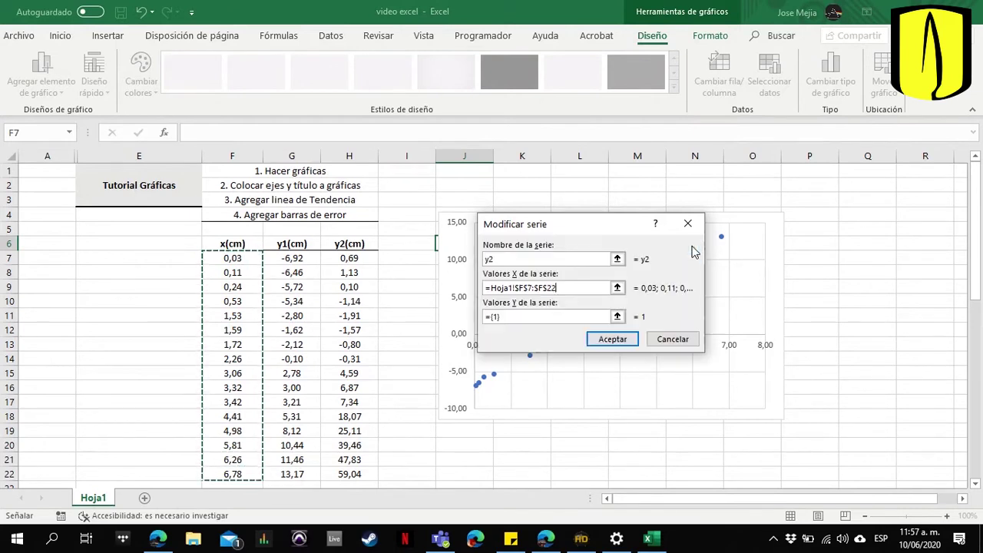
# - Set the y2 series' Y values to H7:H22, then accept the series and the chart's data source
pyautogui.click(622, 326)
pyautogui.moveTo(347, 257); pyautogui.dragTo(351, 259)
pyautogui.hotkey('shift', 'Down')
pyautogui.hotkey('shift', 'Down')
pyautogui.hotkey('shift', 'Down')
pyautogui.hotkey('shift', 'Down')
pyautogui.hotkey('shift', 'Down')
pyautogui.hotkey('shift', 'Down')
pyautogui.hotkey('shift', 'Down')
pyautogui.hotkey('shift', 'Down')
pyautogui.hotkey('shift', 'Down')
pyautogui.hotkey('shift', 'Down')
pyautogui.hotkey('shift', 'Down')
pyautogui.hotkey('shift', 'Down')
pyautogui.hotkey('shift', 'Down')
pyautogui.hotkey('shift', 'Down')
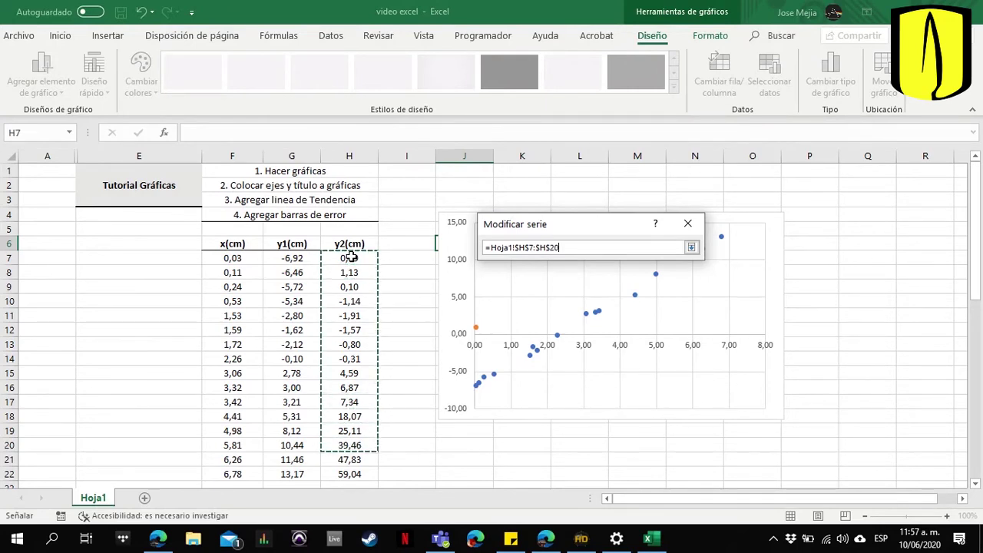
pyautogui.click(691, 247)
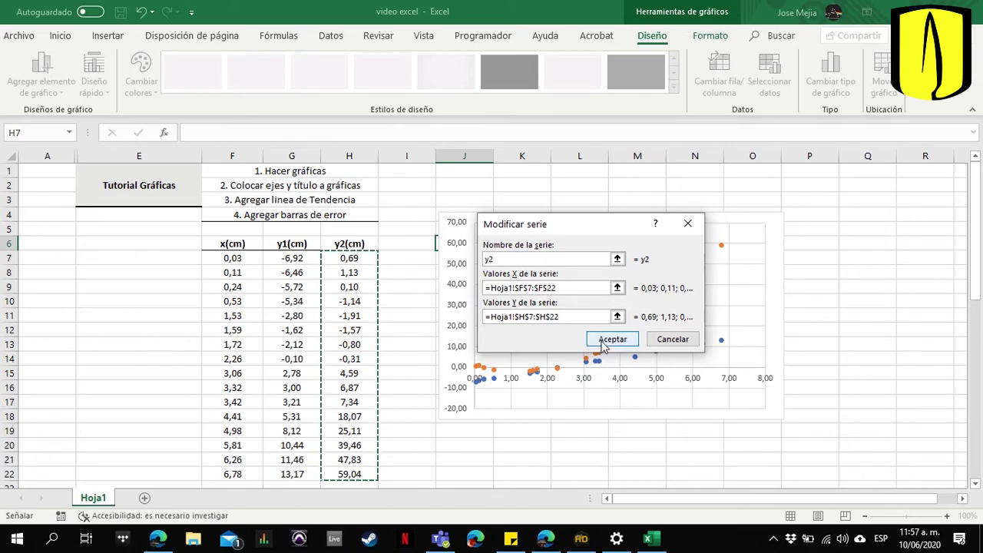
pyautogui.click(604, 342)
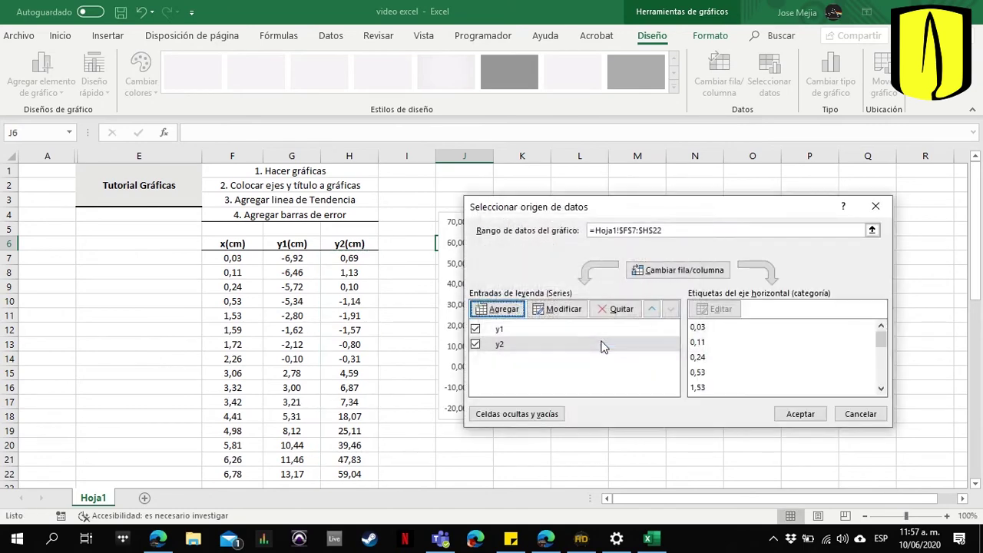
pyautogui.click(798, 415)
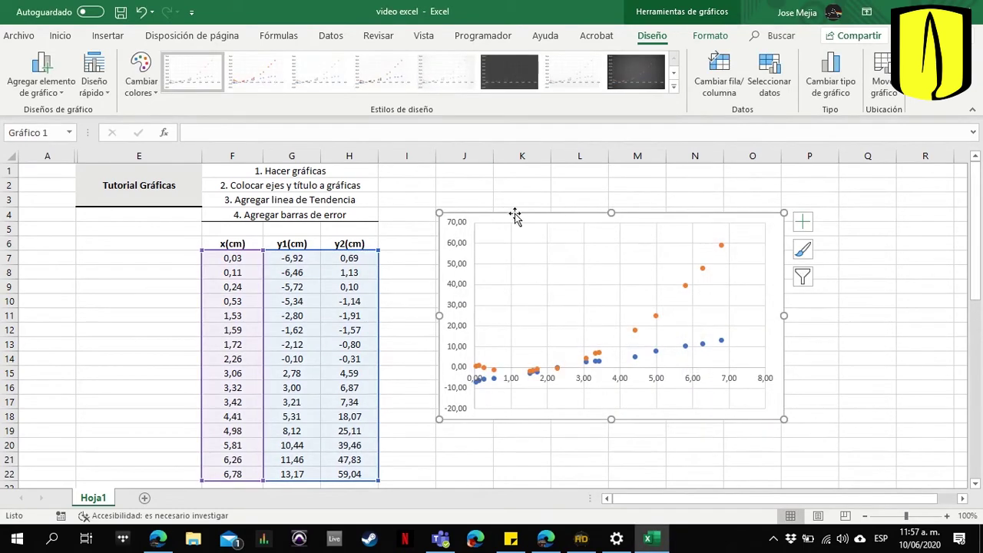
# - Shift the chart slightly down and apply the quick layout Diseño 1 with chart title, axis titles and legend
pyautogui.moveTo(515, 219); pyautogui.dragTo(519, 235)
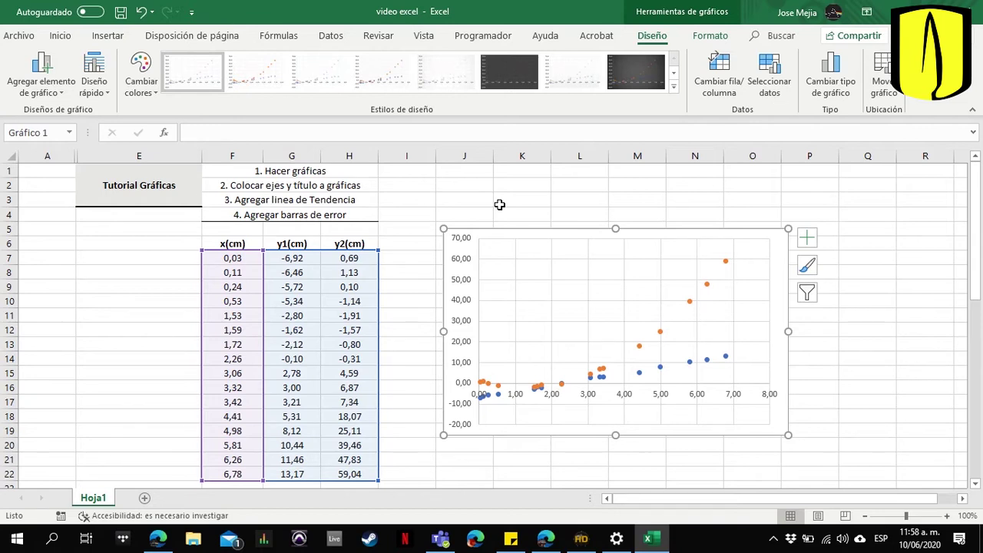
pyautogui.click(94, 81)
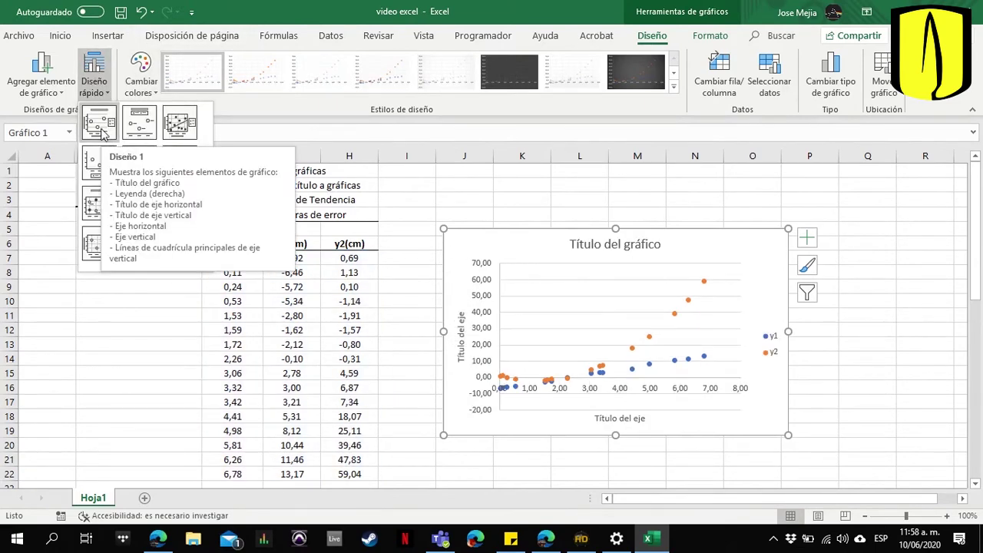
pyautogui.click(102, 133)
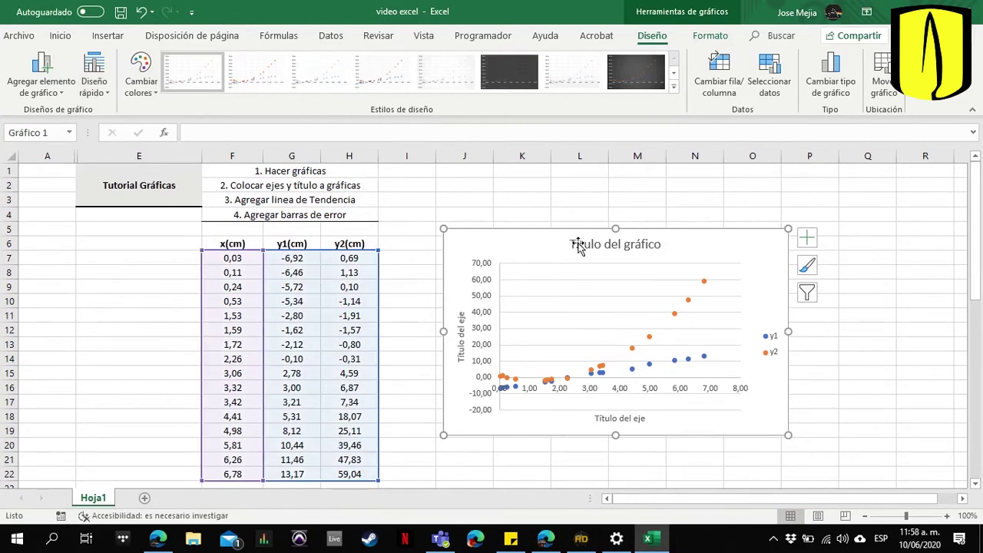
# - Change the chart title to "y vs x"
pyautogui.click(578, 245)
pyautogui.moveTo(572, 244); pyautogui.dragTo(649, 255)
pyautogui.write('Y')
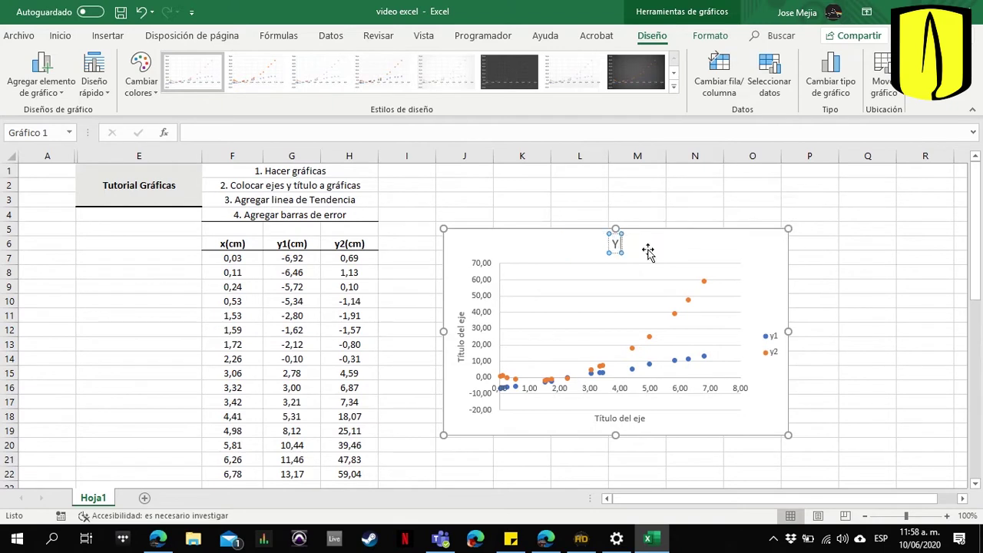
pyautogui.write(' vs')
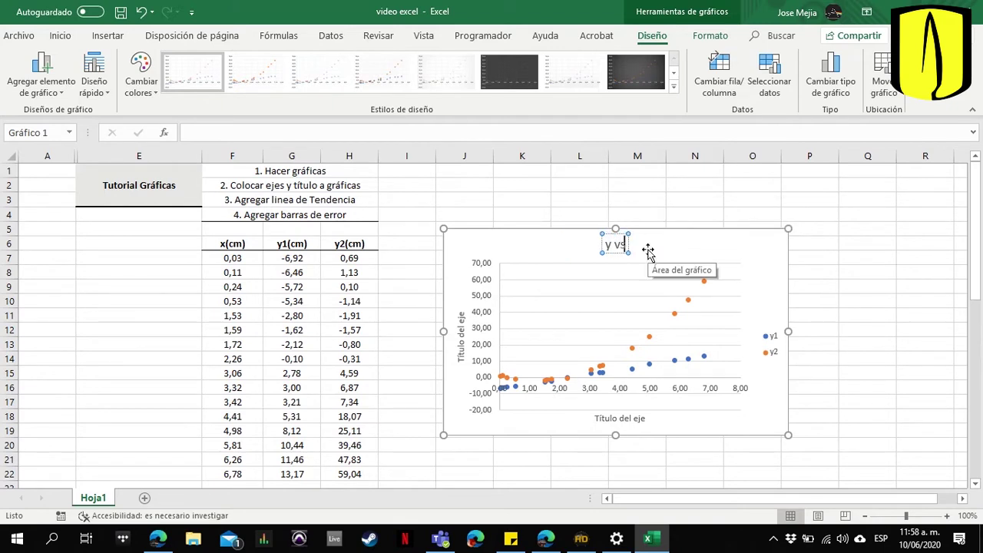
pyautogui.write(' x')
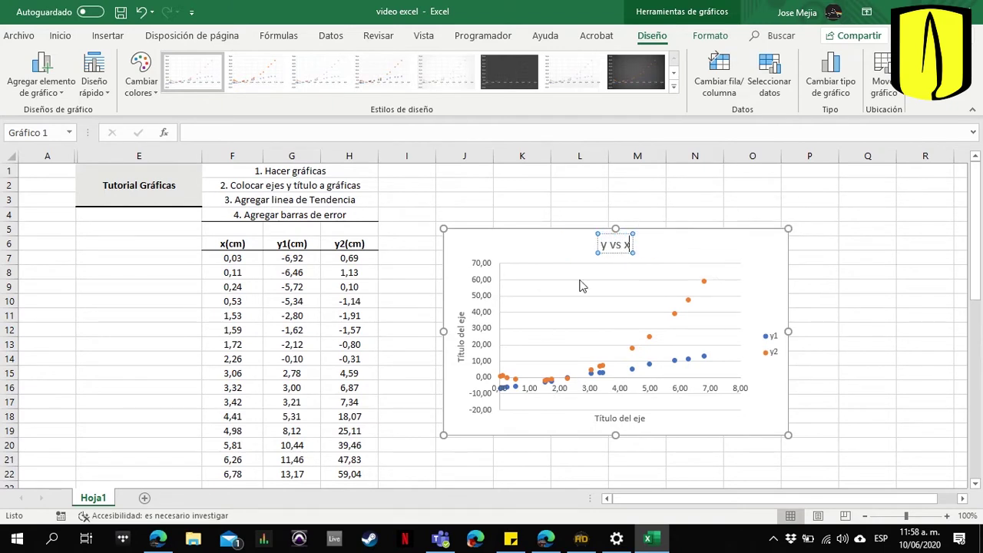
# - Change the vertical axis title to "y(cm)"
pyautogui.click(461, 329)
pyautogui.moveTo(461, 315); pyautogui.dragTo(460, 362)
pyautogui.press('BackSpace')
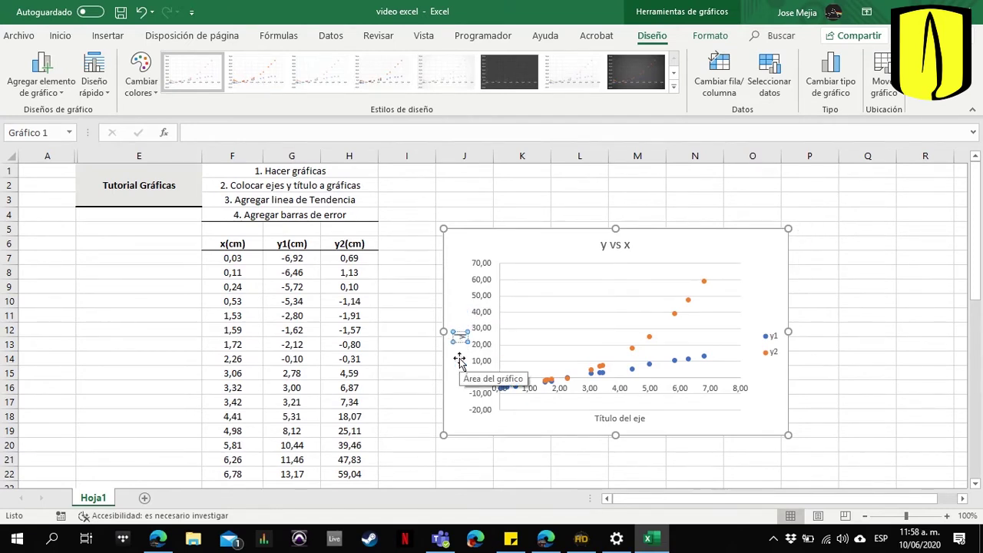
pyautogui.write('y(cm)')
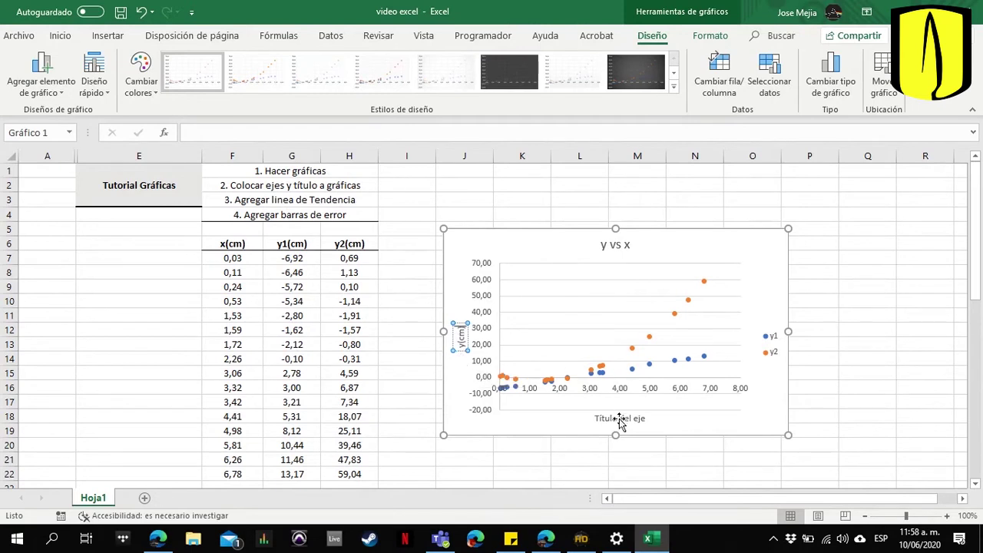
# - Change the horizontal axis title to "x(cm)"
pyautogui.click(620, 418)
pyautogui.moveTo(598, 419); pyautogui.dragTo(645, 419)
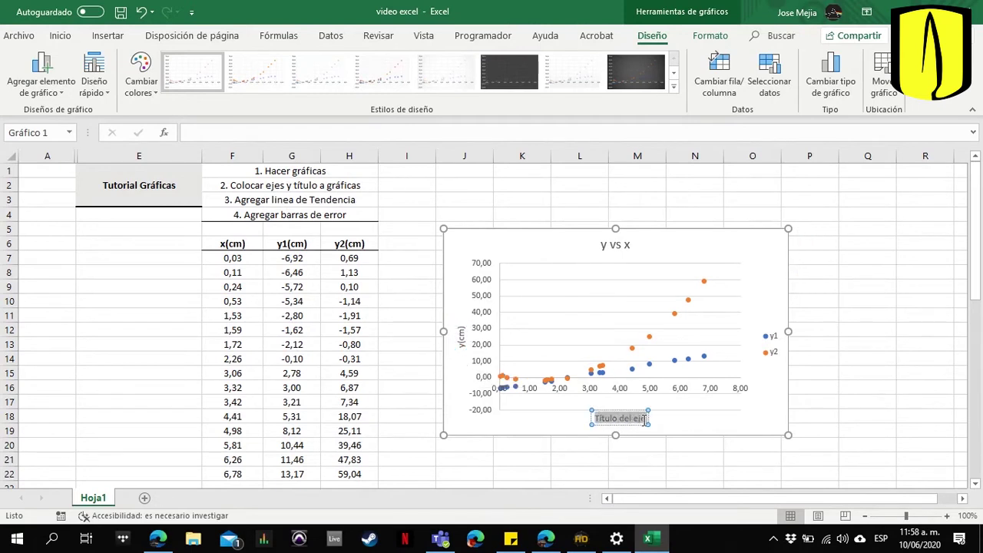
pyautogui.write('x(cm)')
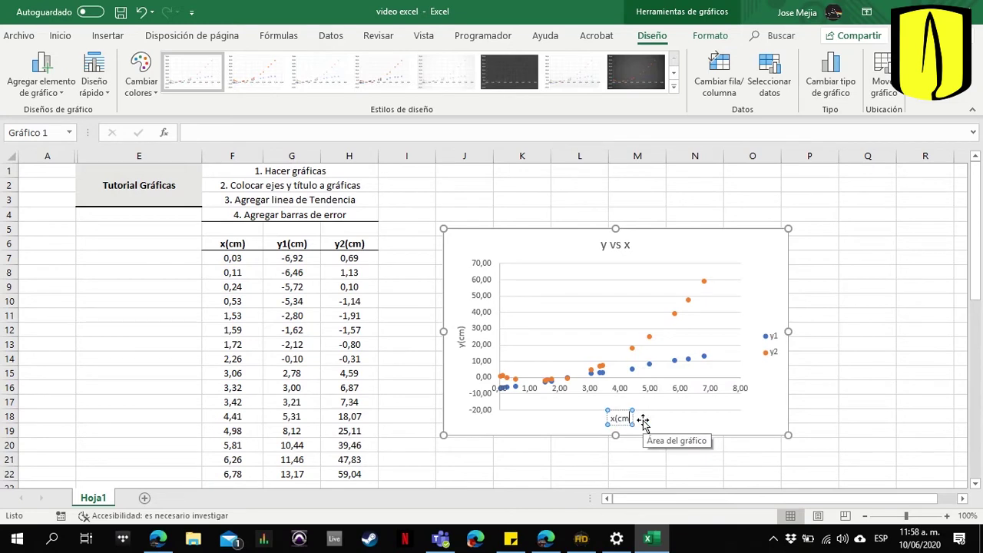
pyautogui.click(766, 306)
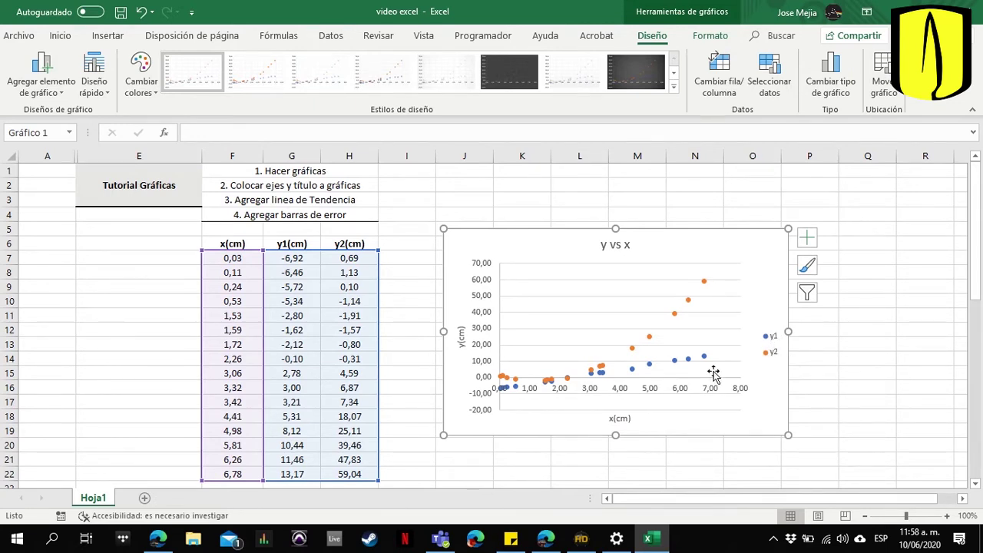
# - Reposition the finished chart beside the data table so it spans columns J to P, starting at row 4
pyautogui.moveTo(779, 428); pyautogui.dragTo(821, 405)
pyautogui.click(413, 360)
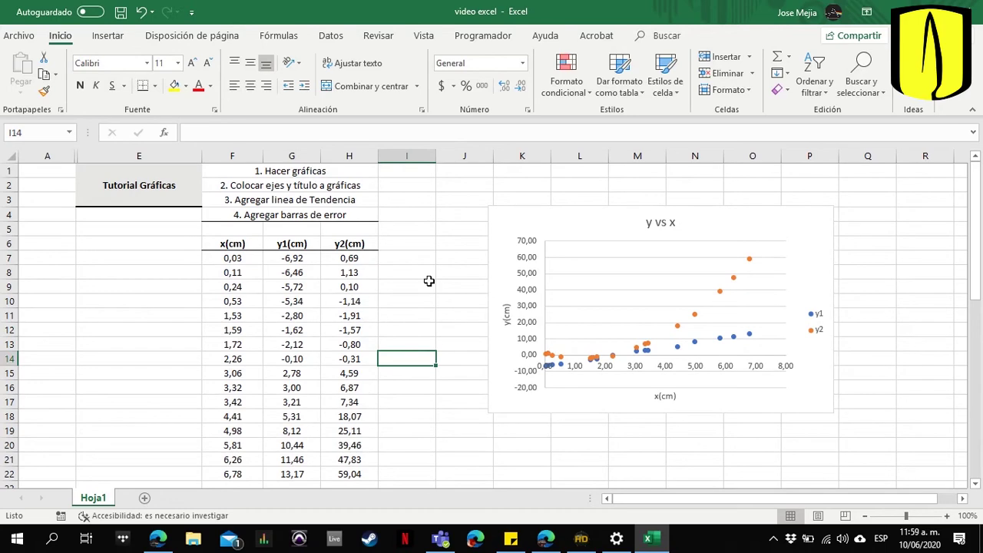
pyautogui.moveTo(517, 214); pyautogui.dragTo(489, 223)
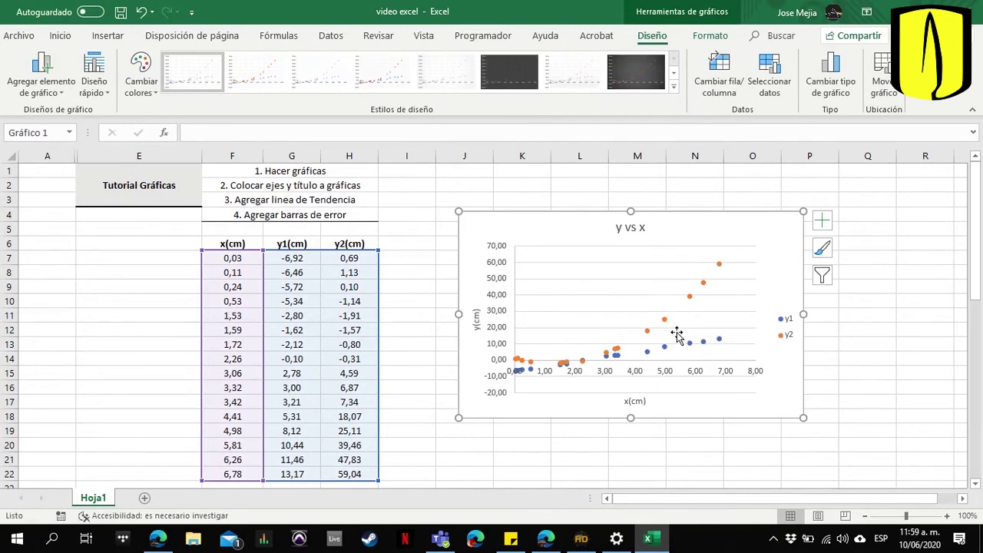
# - Add a linear trendline to the y1 series and display its equation and R-squared value on the chart
pyautogui.moveTo(666, 351)
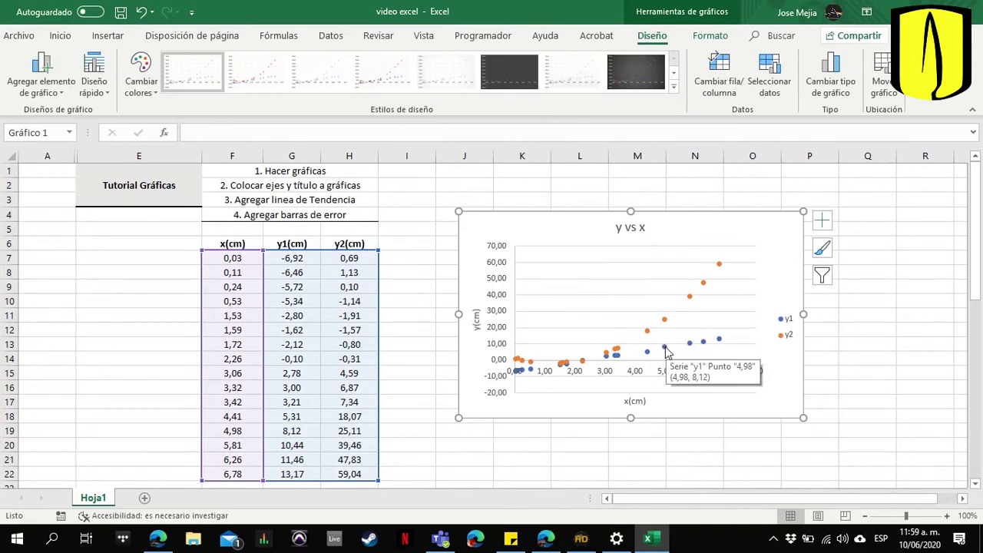
pyautogui.rightClick(666, 350)
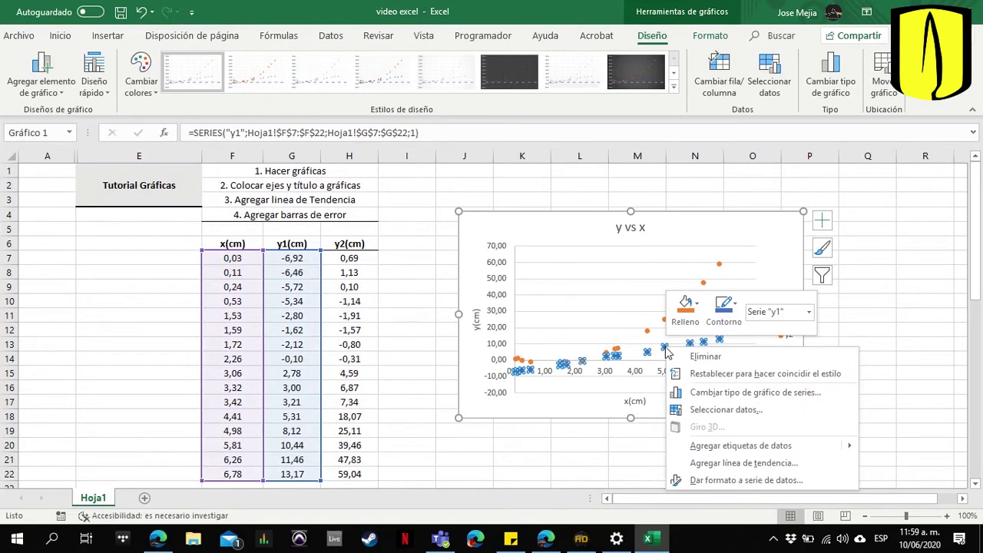
pyautogui.click(708, 463)
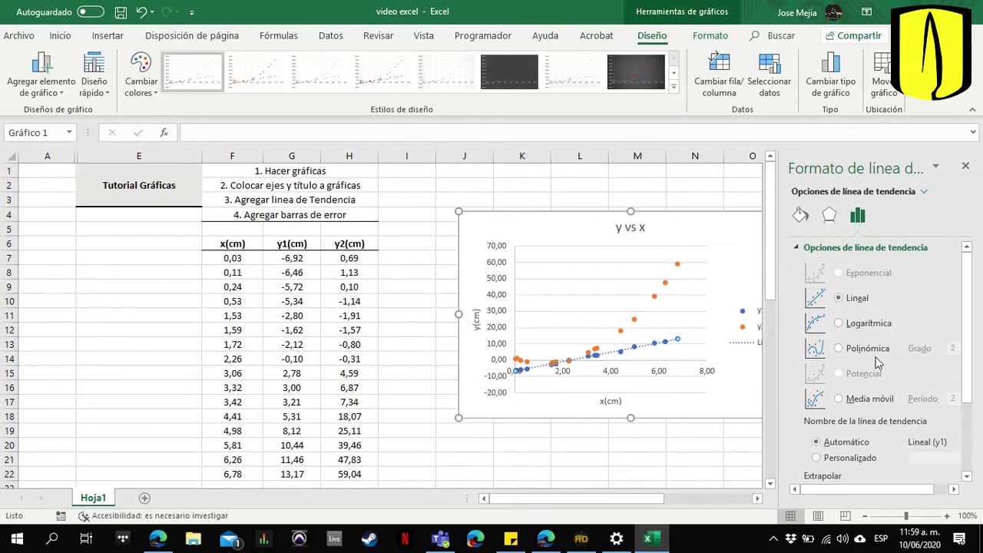
pyautogui.scroll(-3, 878, 363)
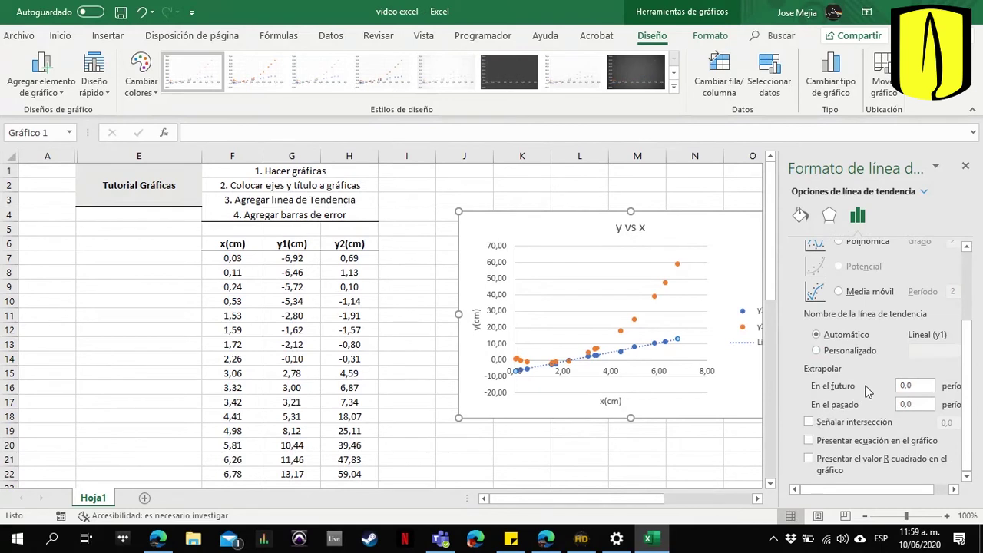
pyautogui.click(810, 441)
pyautogui.click(810, 459)
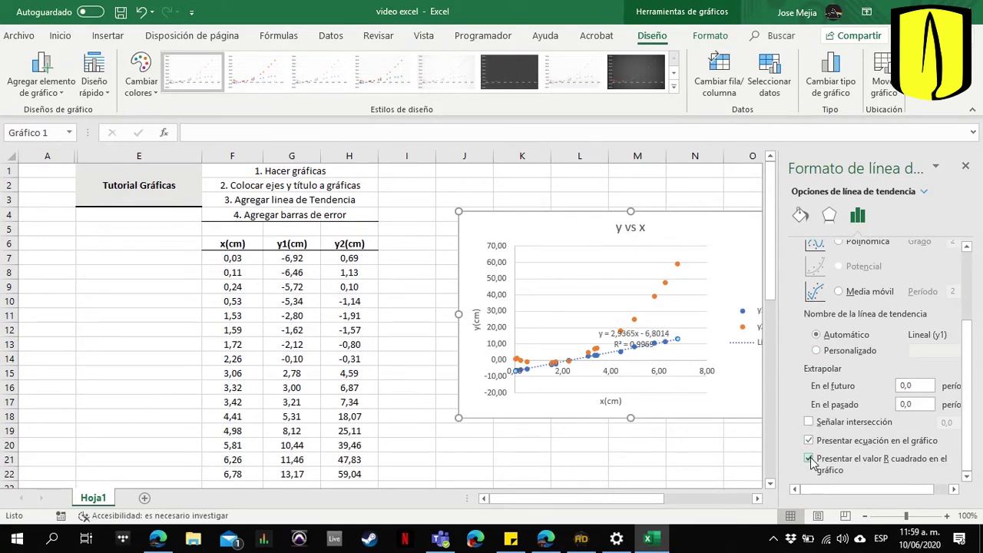
pyautogui.click(966, 166)
# - Move the y1 trendline's equation label to the end of the y1 line, between the plotted points and the legend
pyautogui.click(643, 343)
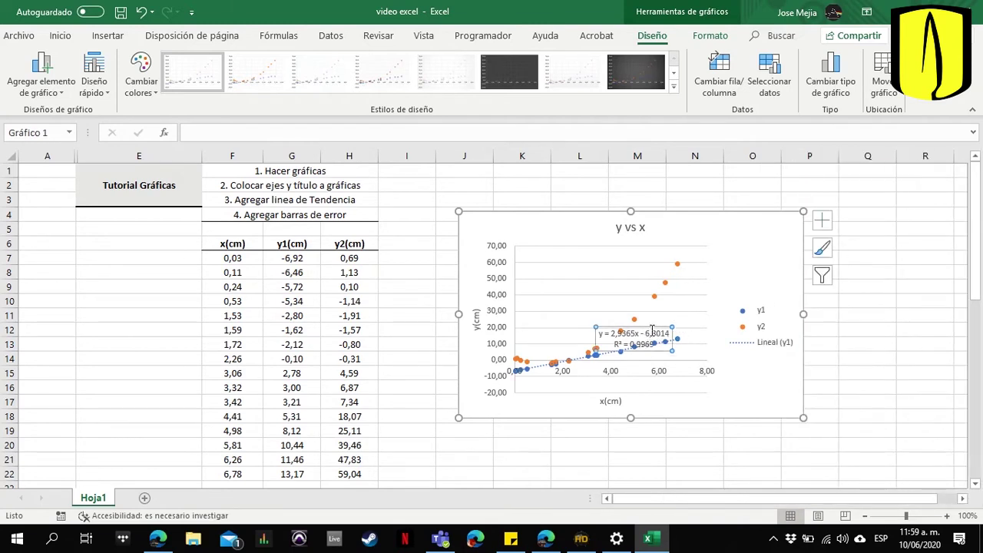
pyautogui.moveTo(651, 328); pyautogui.dragTo(728, 290)
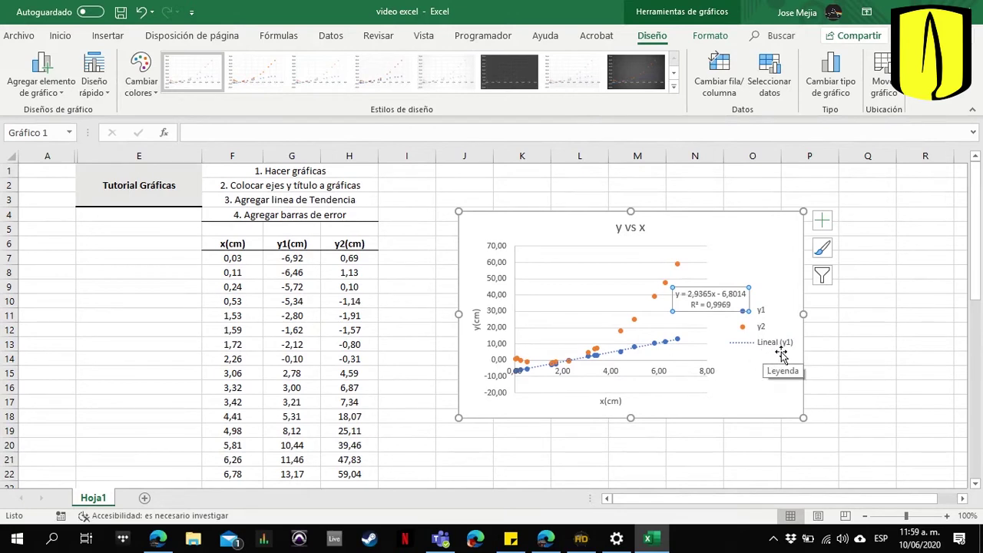
pyautogui.moveTo(713, 318); pyautogui.dragTo(691, 338)
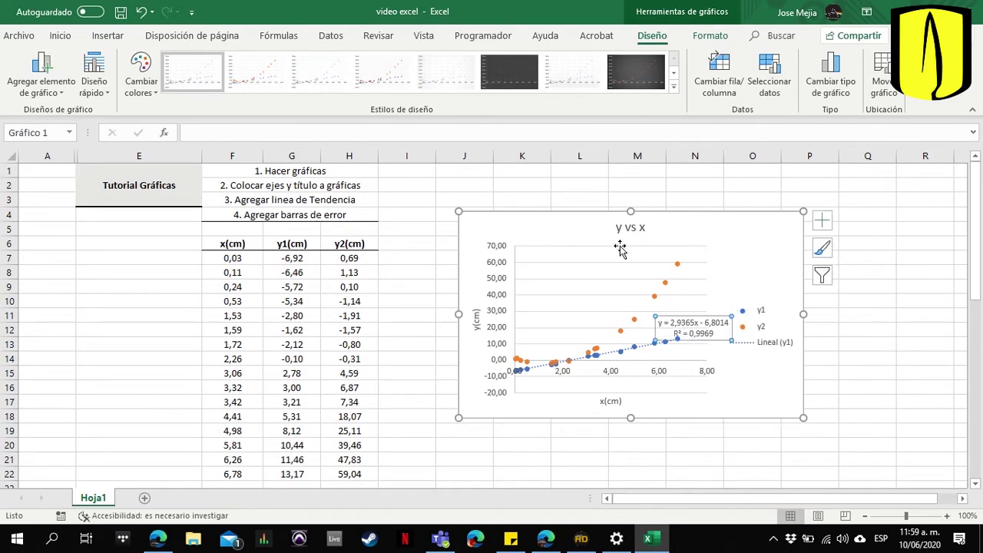
# - Remove the horizontal gridlines from the chart's plot area
pyautogui.click(575, 262)
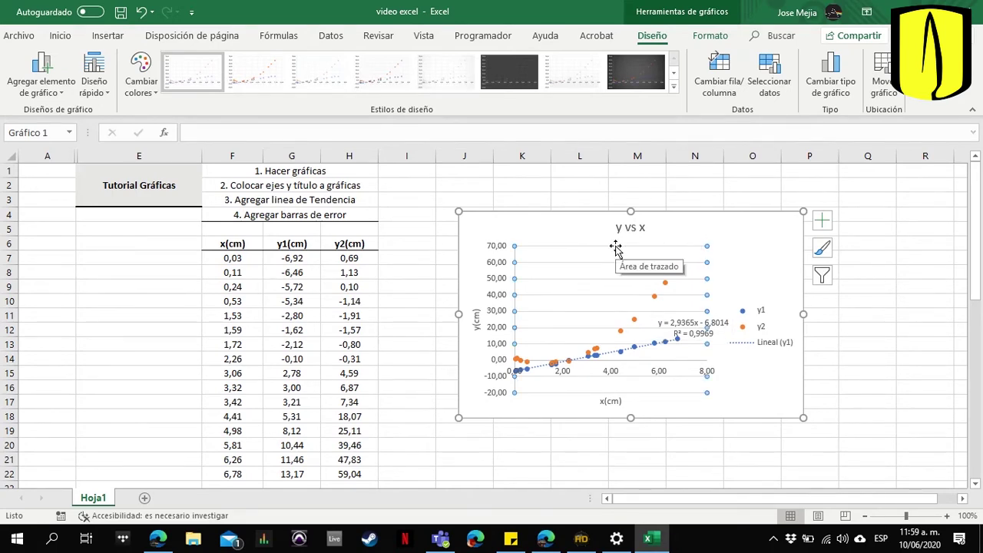
pyautogui.click(595, 307)
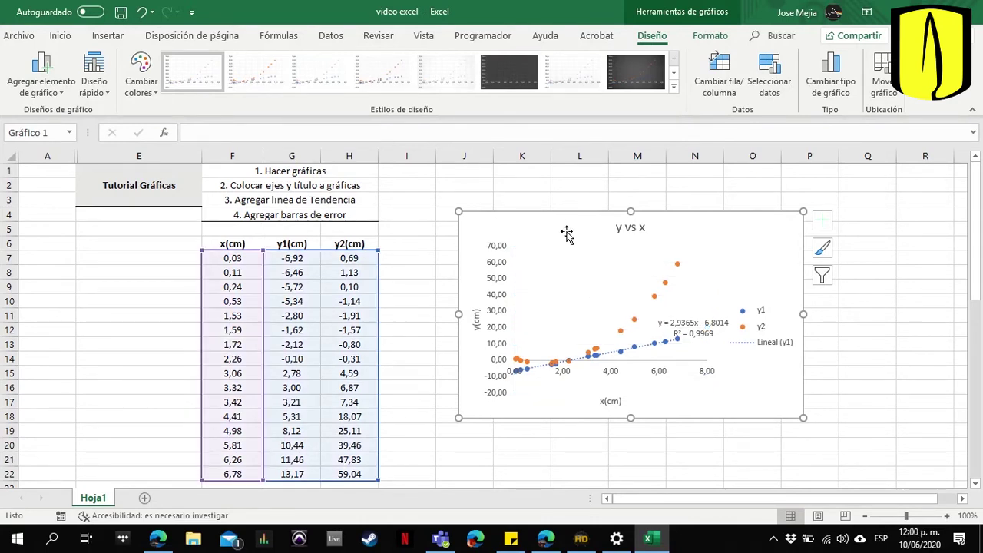
# - Nudge the y1 equation label slightly upward so it sits clear of the y1 data points
pyautogui.click(696, 317)
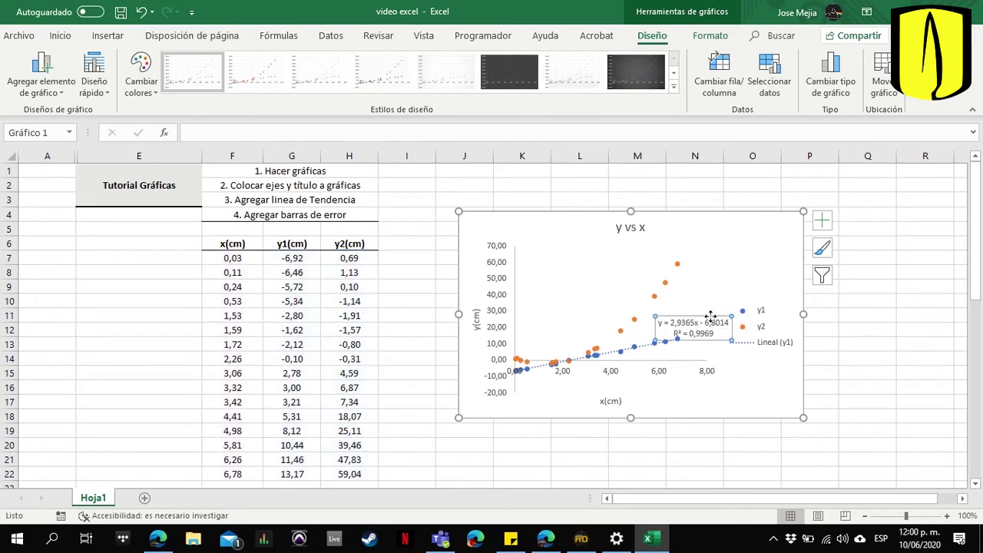
pyautogui.moveTo(704, 312); pyautogui.dragTo(712, 309)
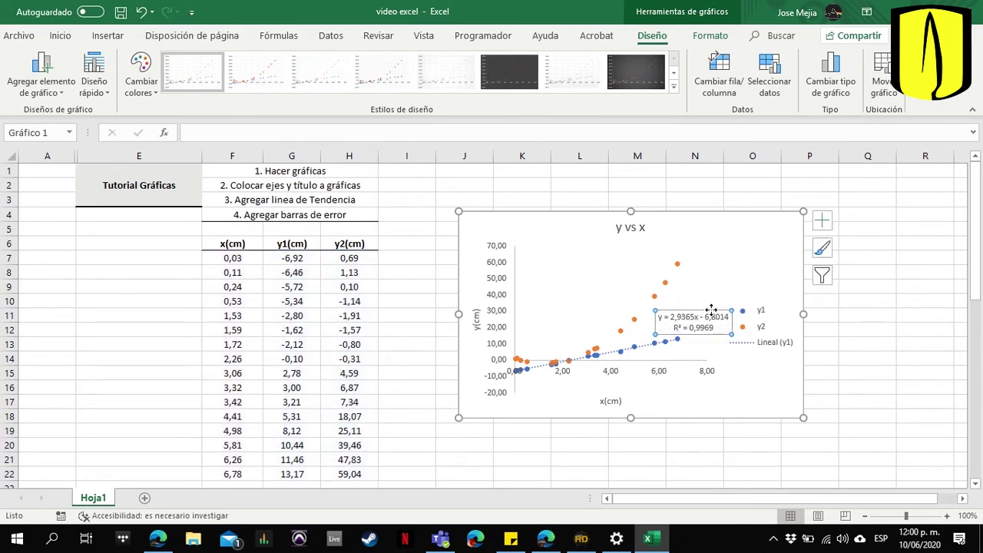
pyautogui.click(749, 407)
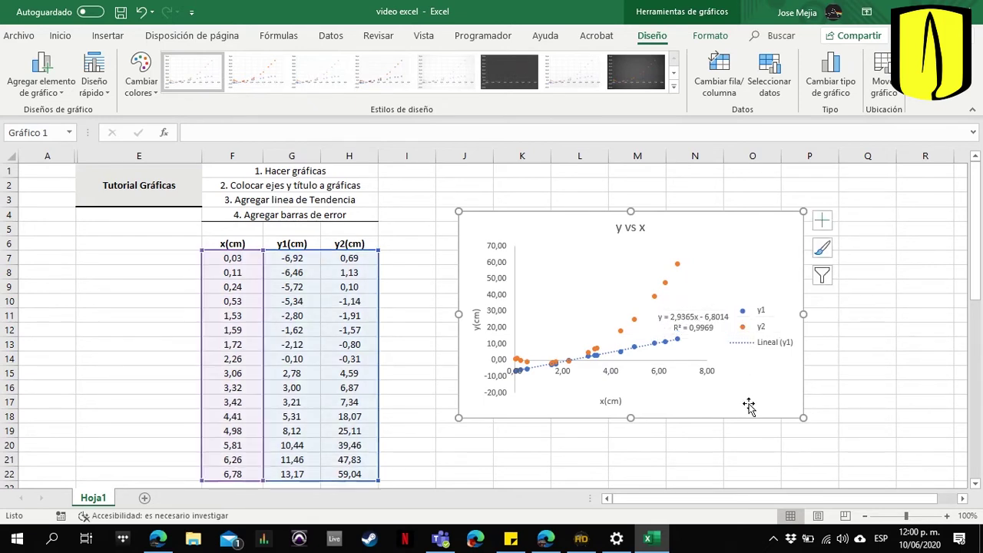
pyautogui.click(711, 444)
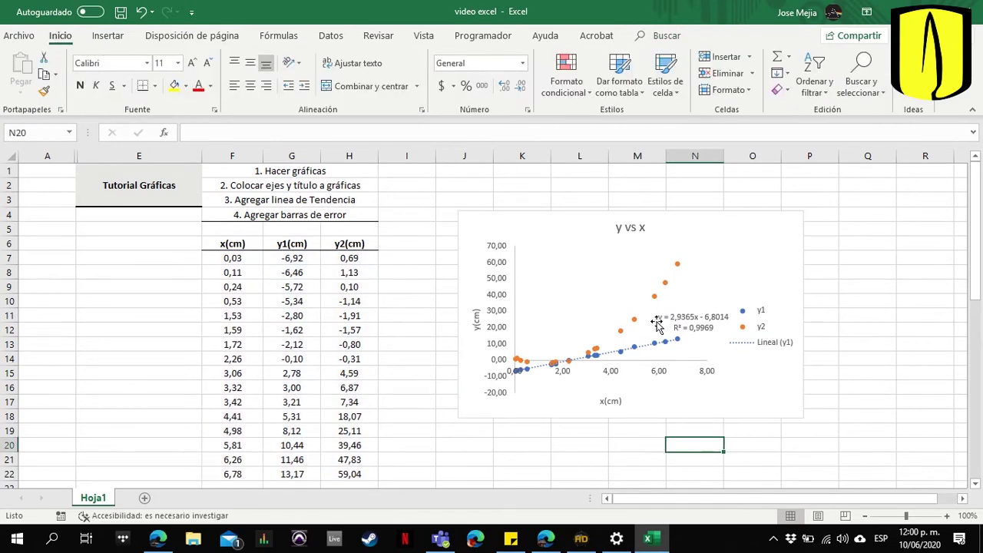
# - Add a trendline to the y2 series, try the logarithmic type, and set it to polynomial of degree 2
pyautogui.moveTo(657, 305)
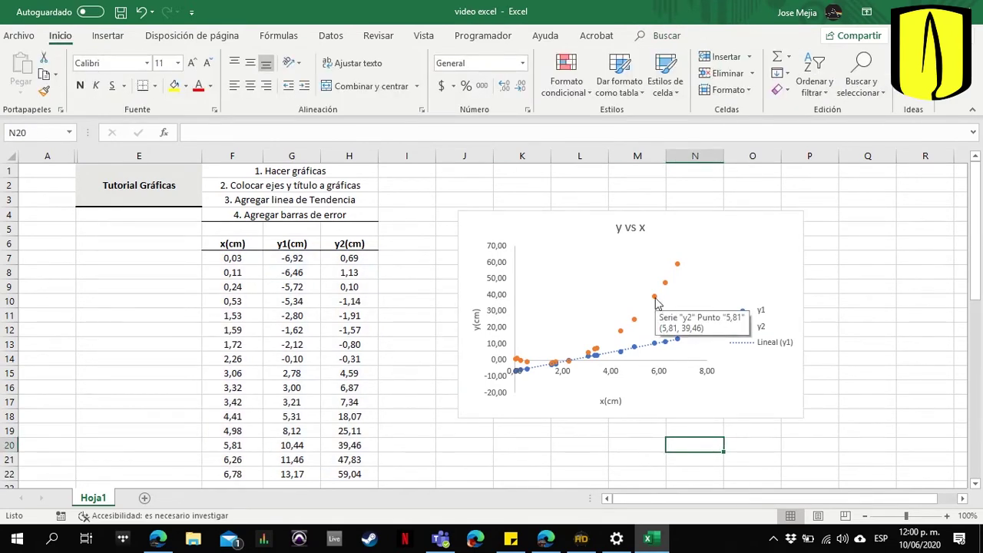
pyautogui.click(657, 305)
pyautogui.rightClick(655, 302)
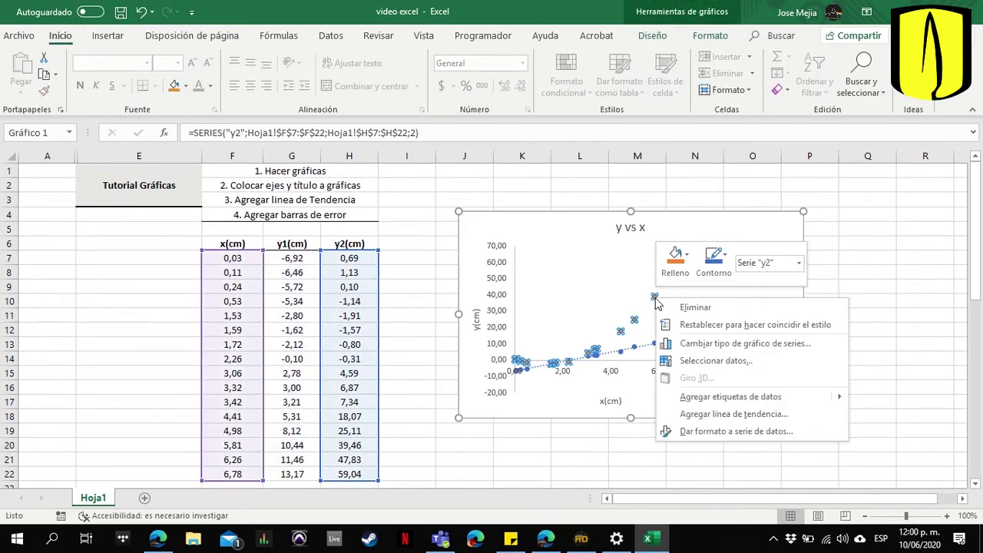
pyautogui.click(700, 416)
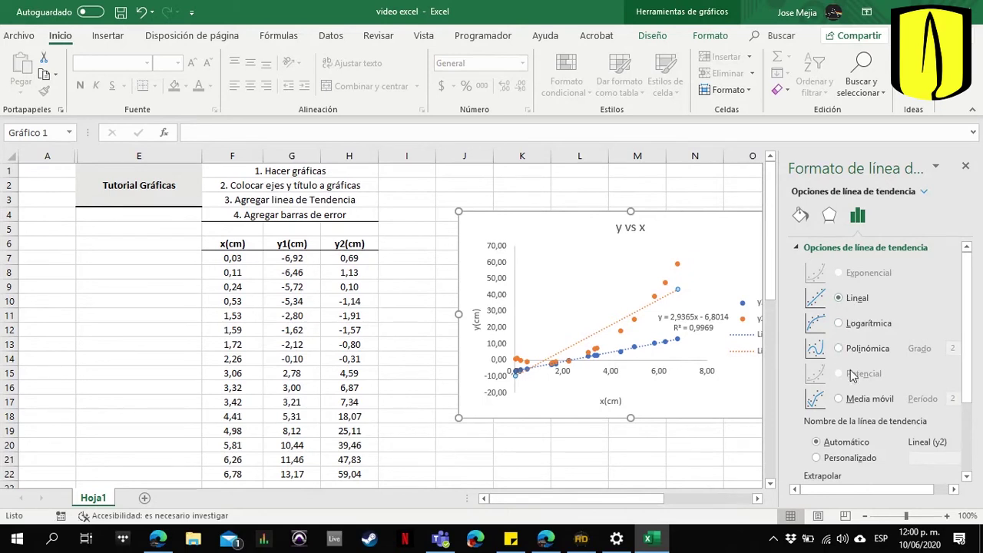
pyautogui.click(842, 325)
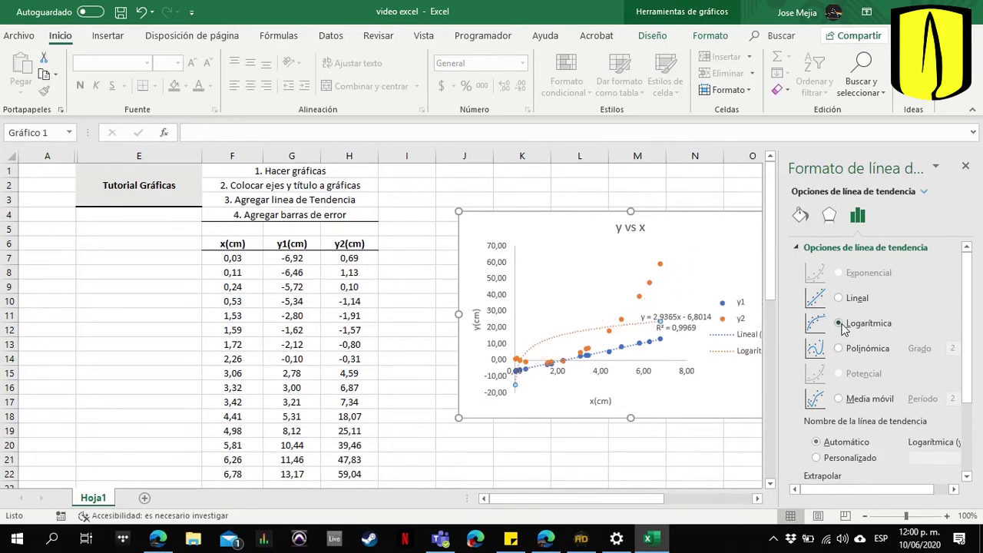
pyautogui.click(839, 349)
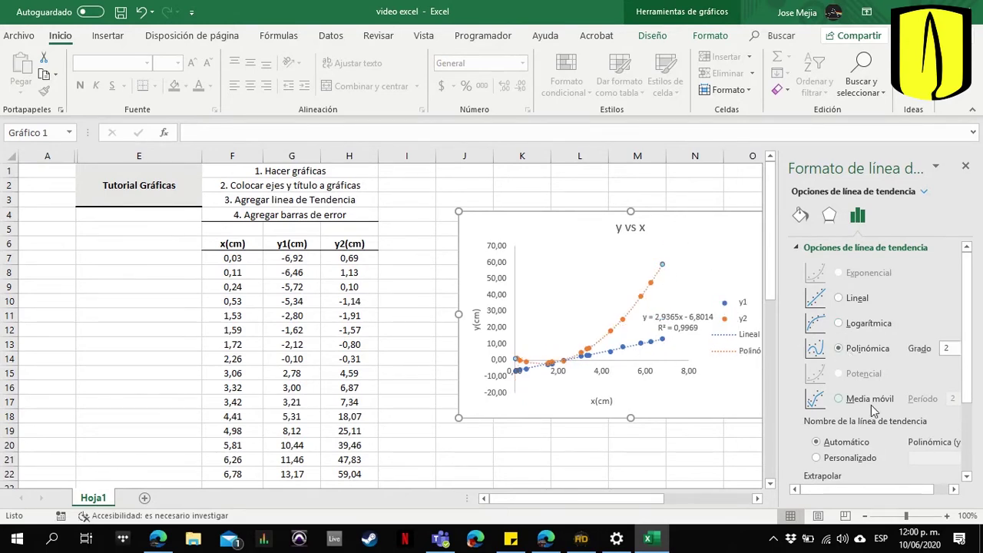
# - Display the equation and R-squared value of the y2 polynomial trendline on the chart
pyautogui.scroll(-3, 822, 384)
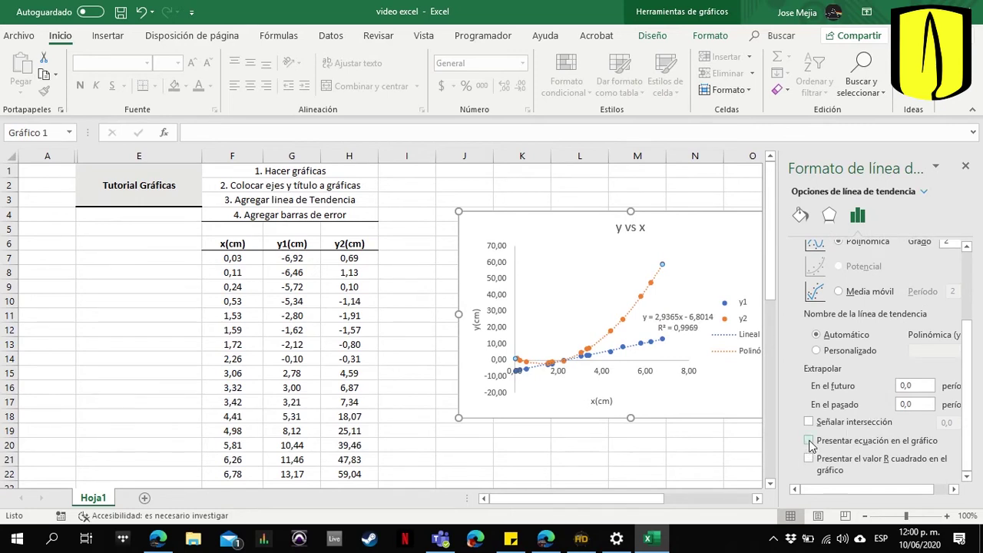
pyautogui.click(809, 442)
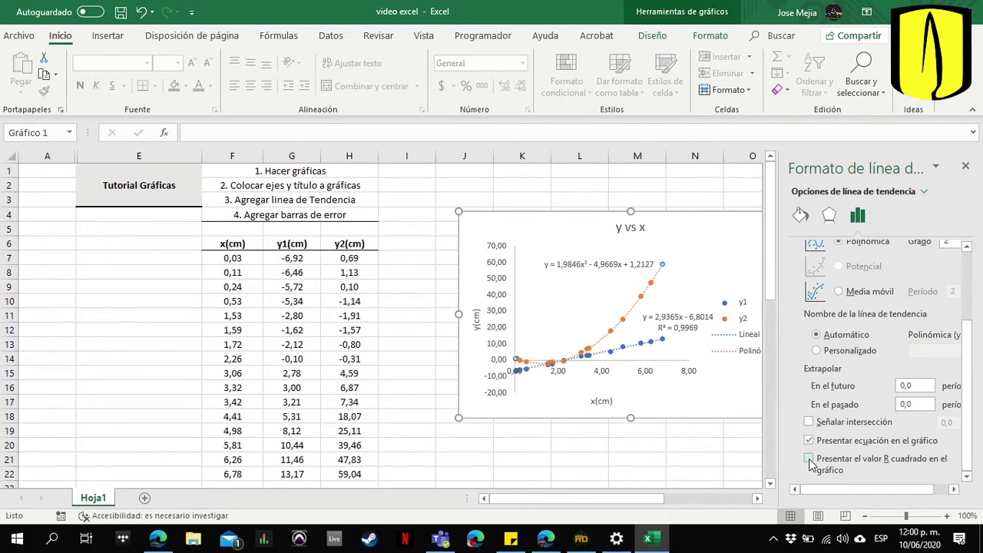
pyautogui.click(809, 459)
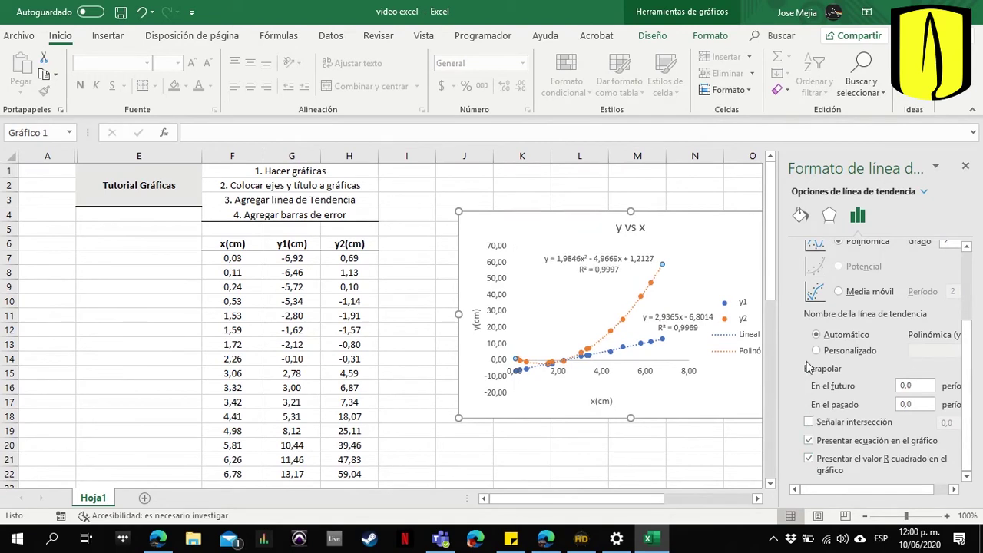
pyautogui.click(966, 166)
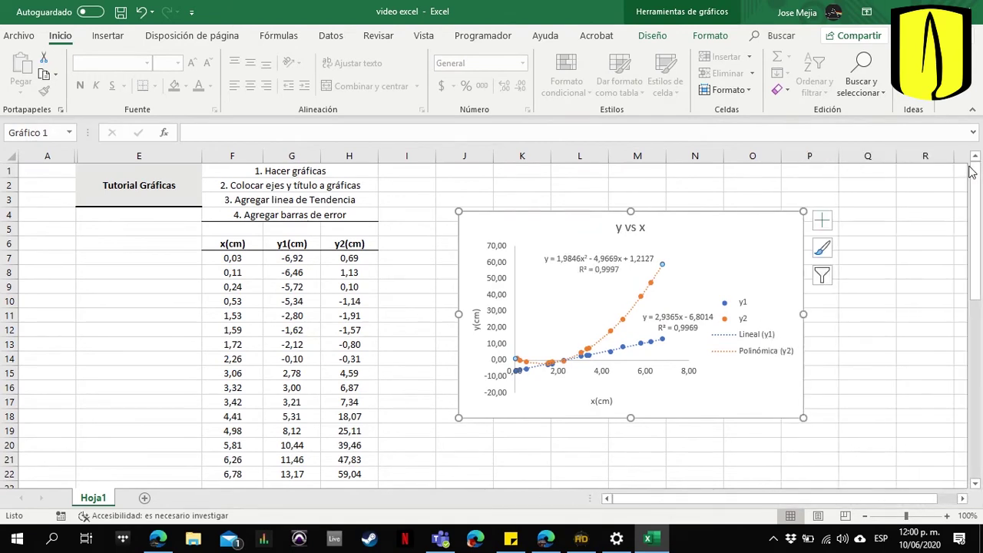
pyautogui.click(688, 455)
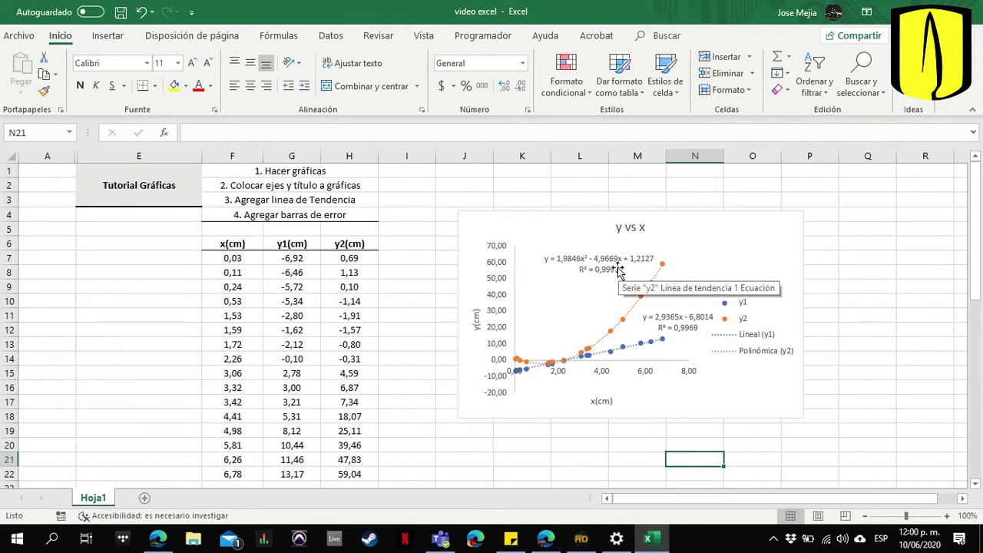
# - Move the y2 trendline's equation label slightly down and away from the curve
pyautogui.click(641, 265)
pyautogui.moveTo(623, 251); pyautogui.dragTo(615, 263)
pyautogui.click(657, 462)
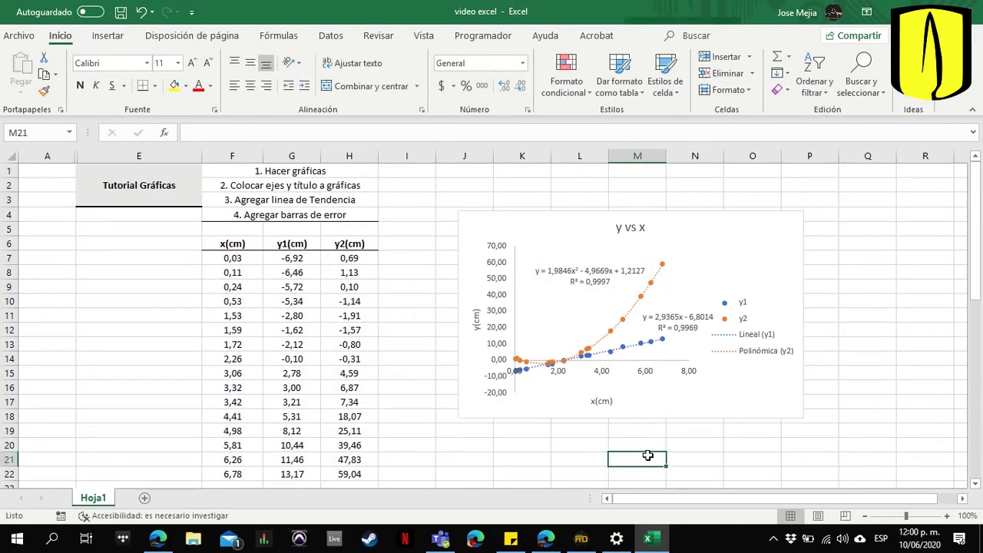
# - Reposition the chart on the sheet so it spans columns K to P, starting at row 5
pyautogui.click(561, 218)
pyautogui.moveTo(561, 210); pyautogui.dragTo(545, 219)
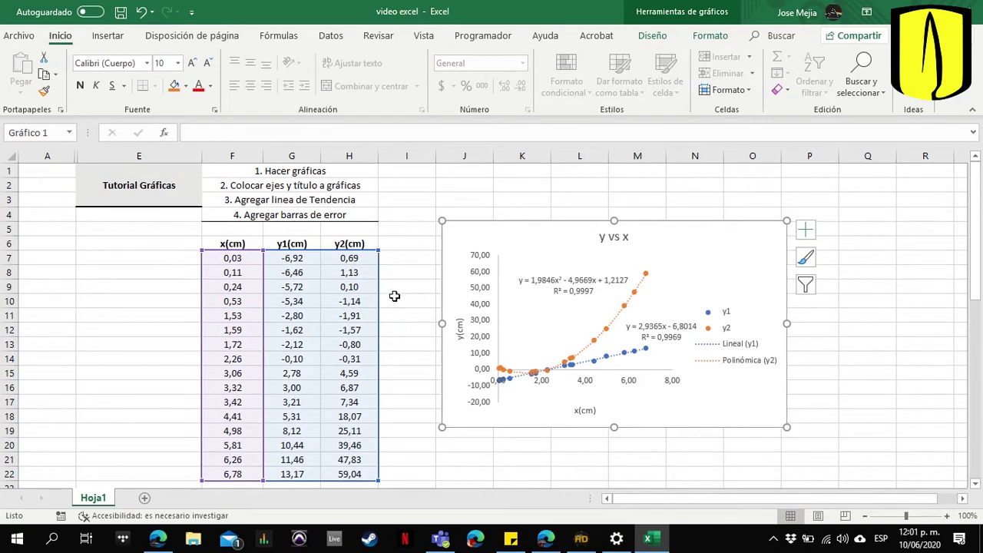
pyautogui.click(419, 304)
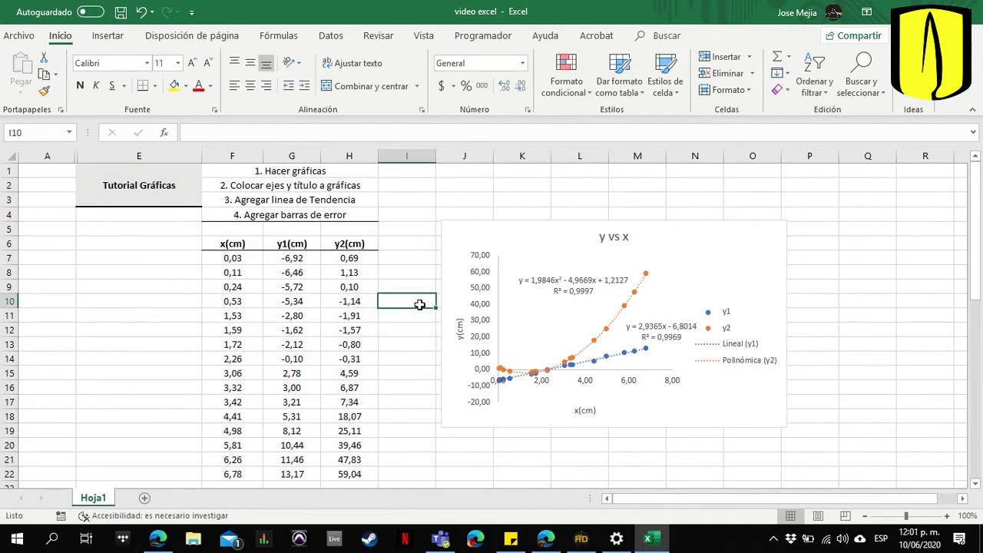
pyautogui.moveTo(490, 227); pyautogui.dragTo(539, 224)
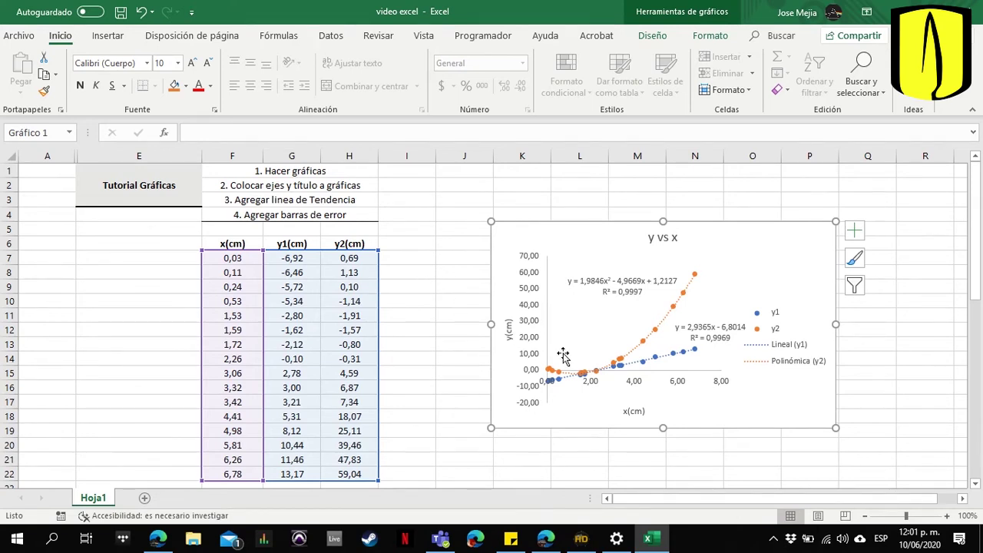
# - Add error bars to the y1 series through the additional error bar options and move the chart to begin in column I
pyautogui.click(646, 368)
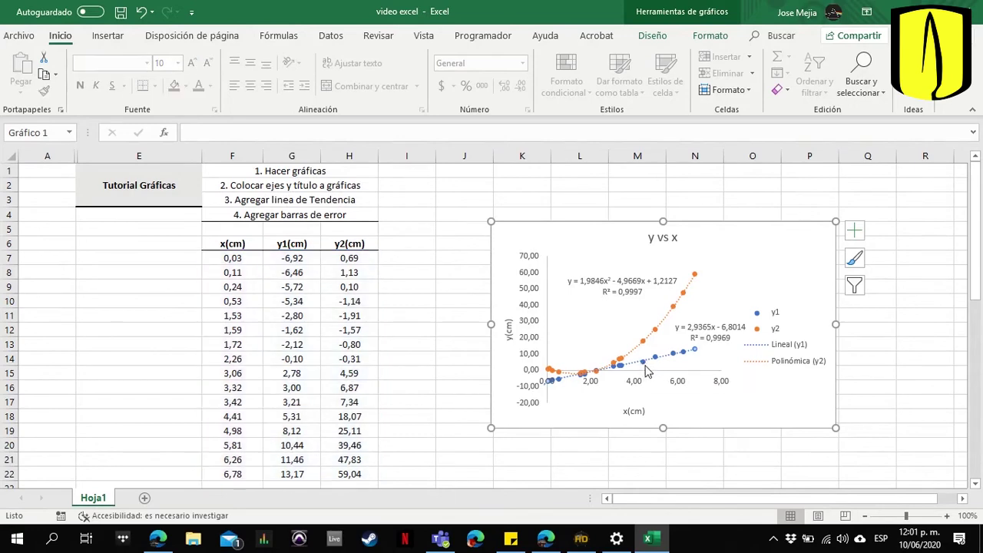
pyautogui.click(653, 36)
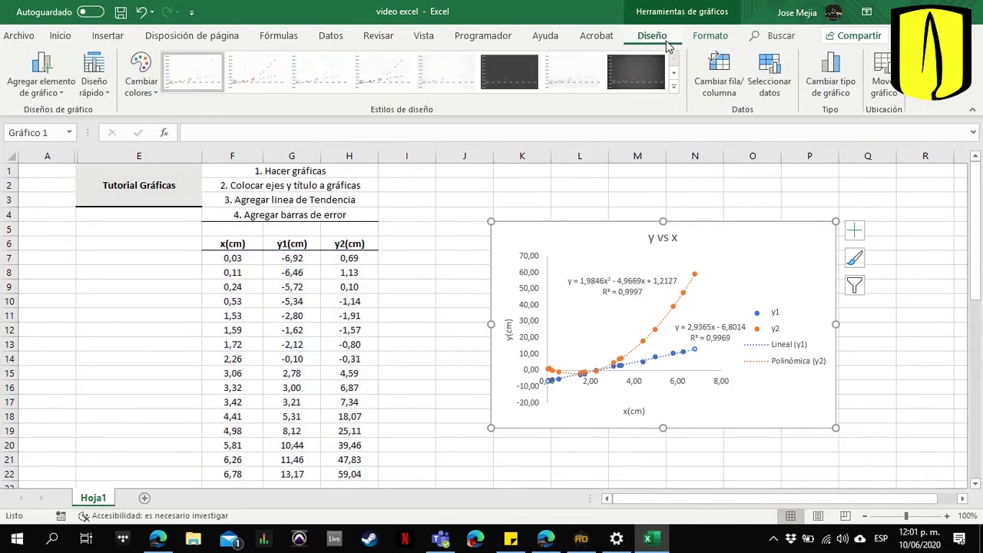
pyautogui.click(56, 94)
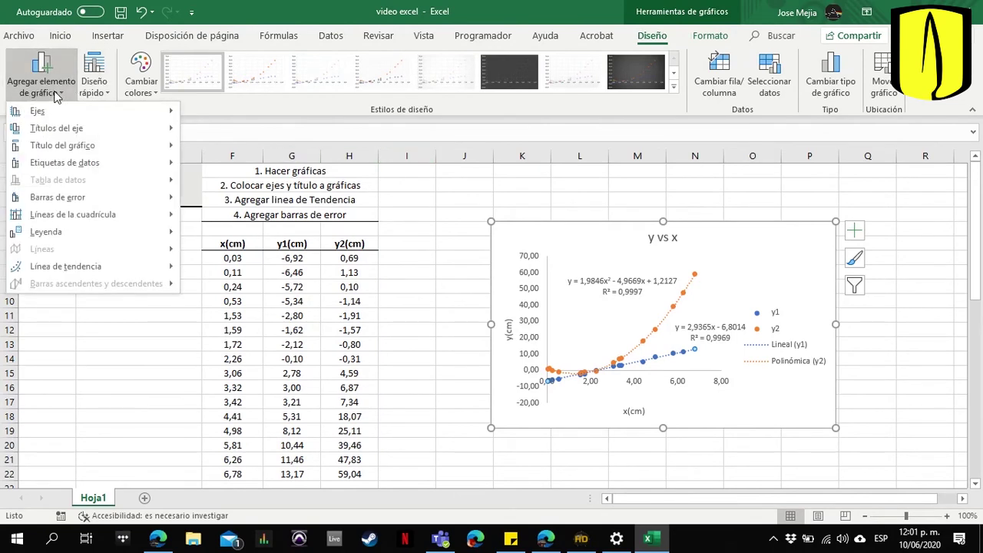
pyautogui.moveTo(56, 115)
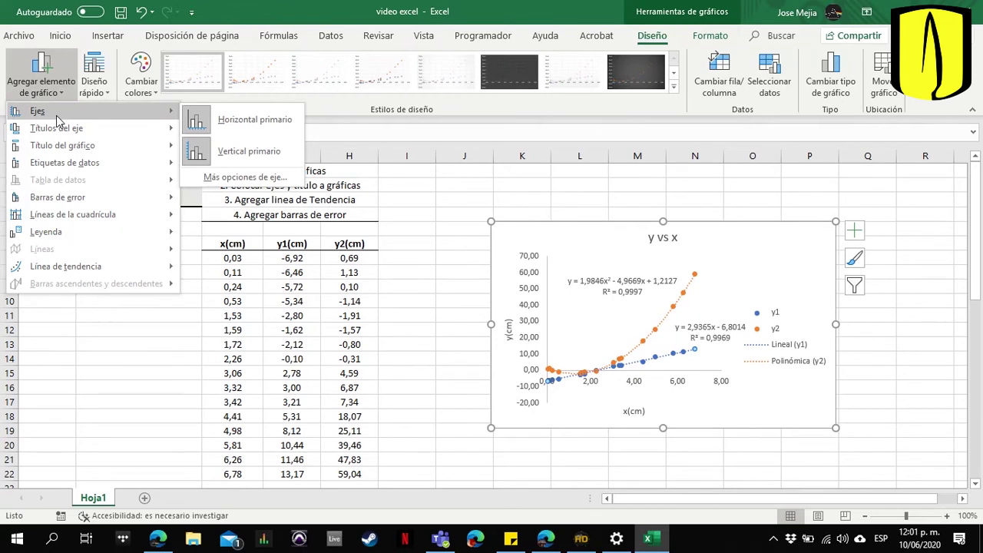
pyautogui.moveTo(66, 133)
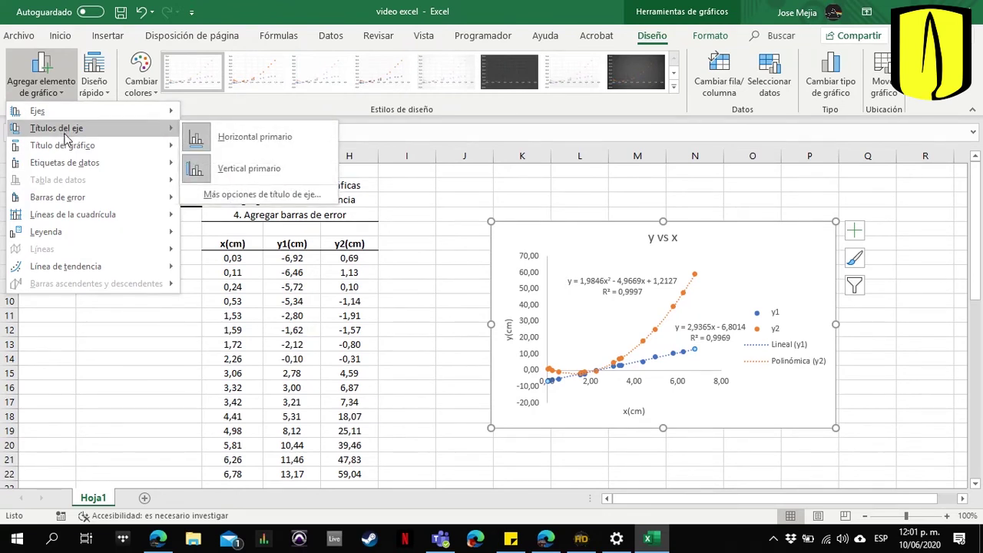
pyautogui.moveTo(73, 165)
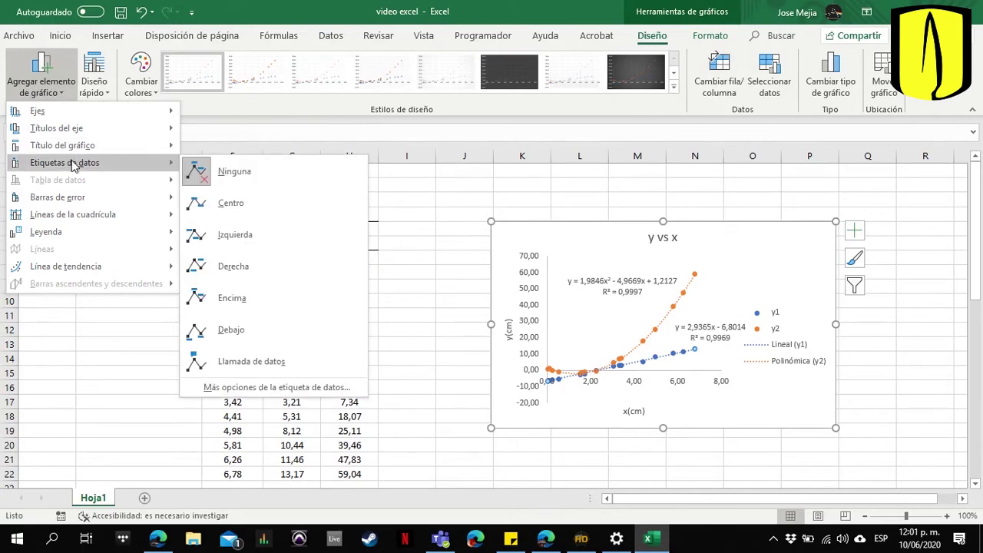
pyautogui.moveTo(96, 199)
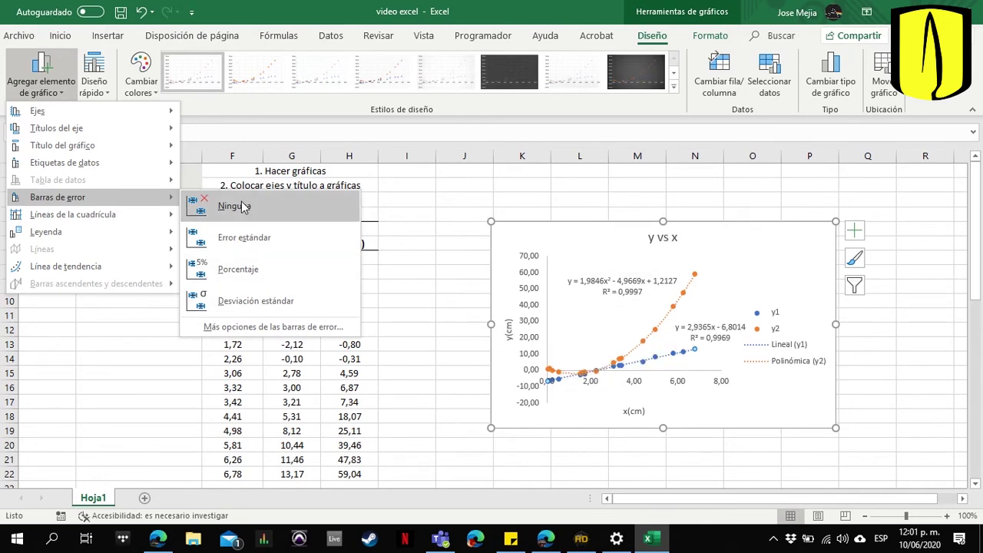
pyautogui.click(255, 327)
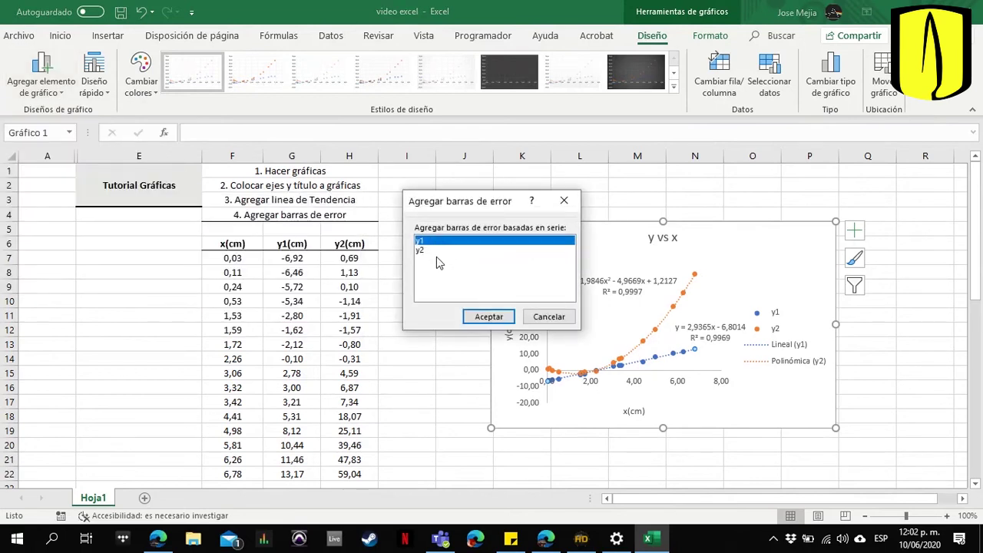
pyautogui.click(492, 316)
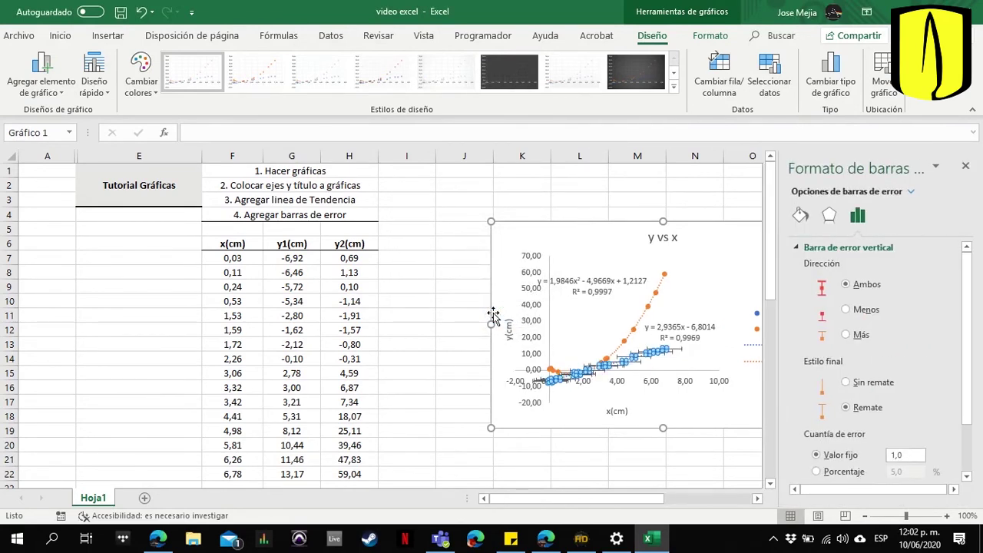
pyautogui.moveTo(561, 220); pyautogui.dragTo(456, 215)
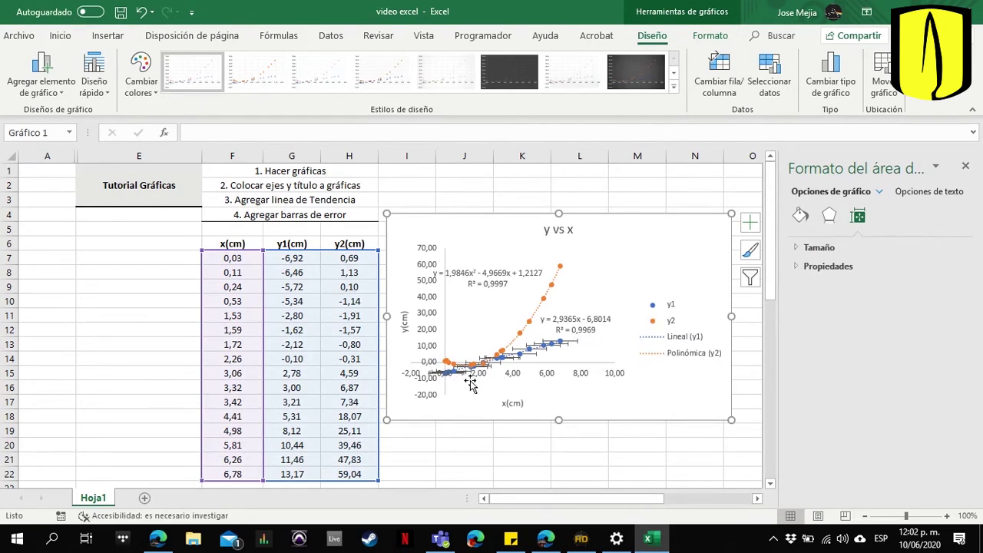
# - Set the y1 series' horizontal error bars to a fixed value of 0,3
pyautogui.click(575, 345)
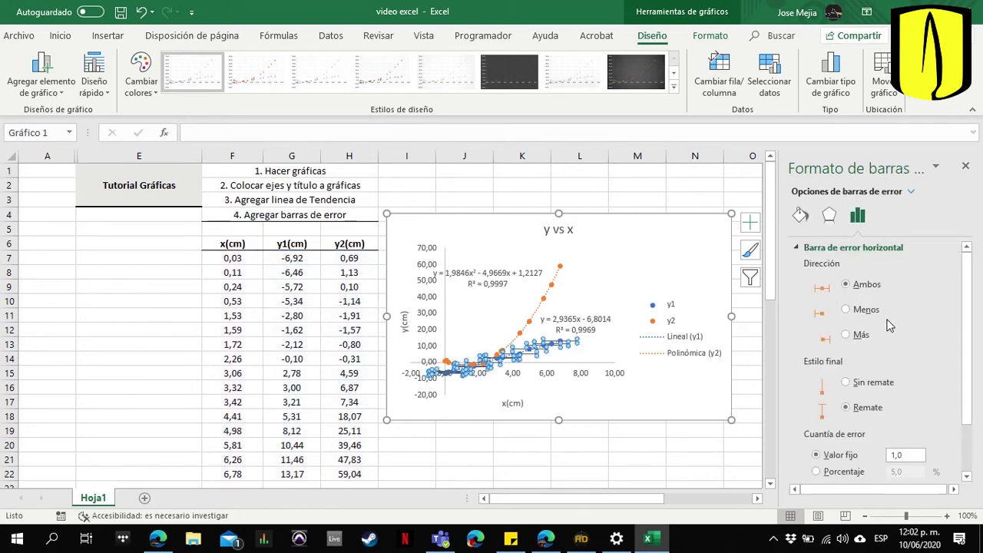
pyautogui.moveTo(970, 284); pyautogui.dragTo(966, 329)
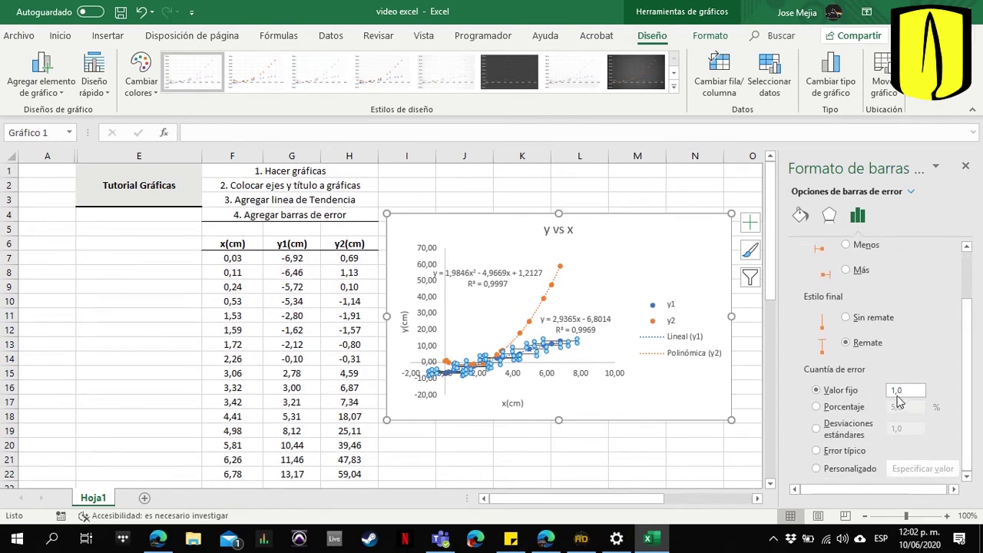
pyautogui.moveTo(912, 394); pyautogui.dragTo(881, 393)
pyautogui.write('0,3')
pyautogui.click(670, 386)
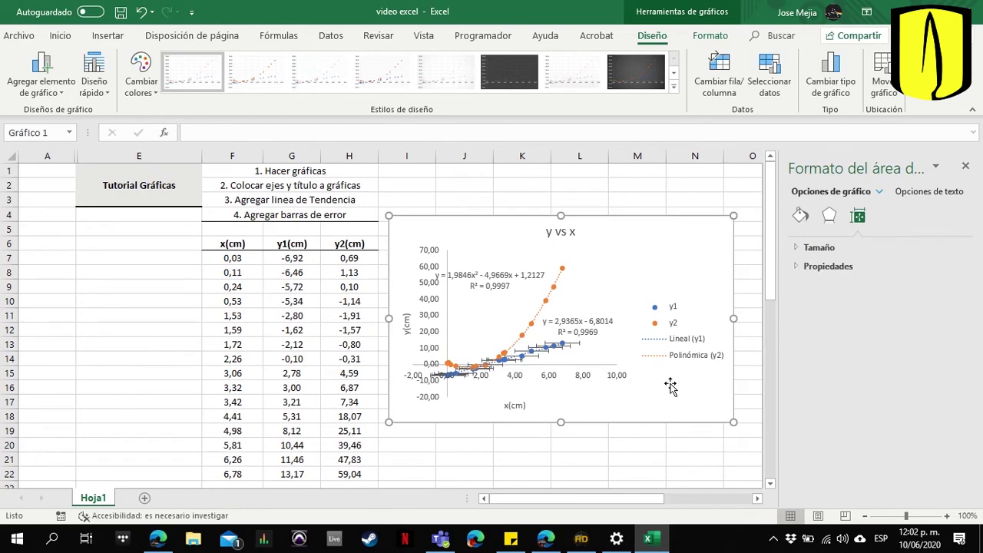
# - Set the fixed value of the y1 series' horizontal error bars to 0,2
pyautogui.click(603, 349)
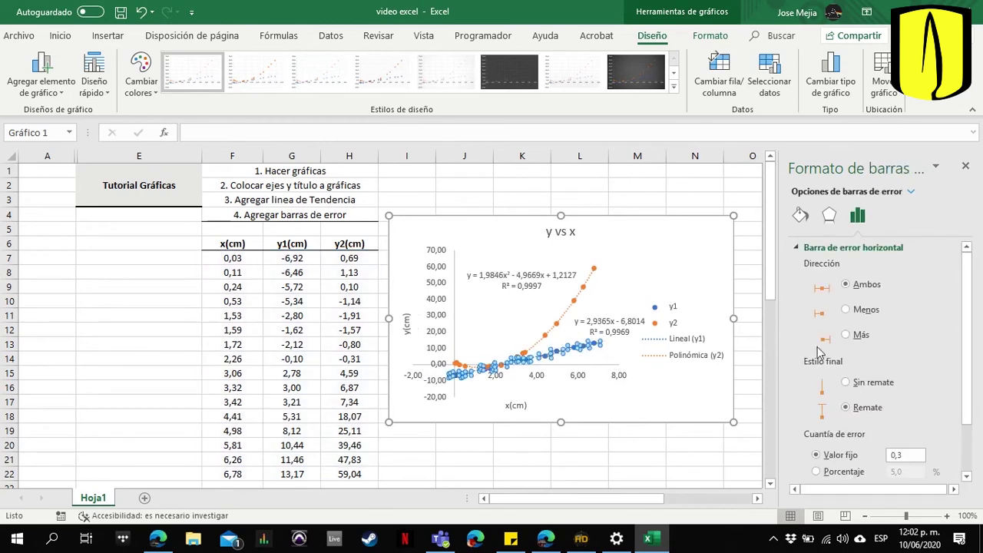
pyautogui.moveTo(969, 294); pyautogui.dragTo(969, 320)
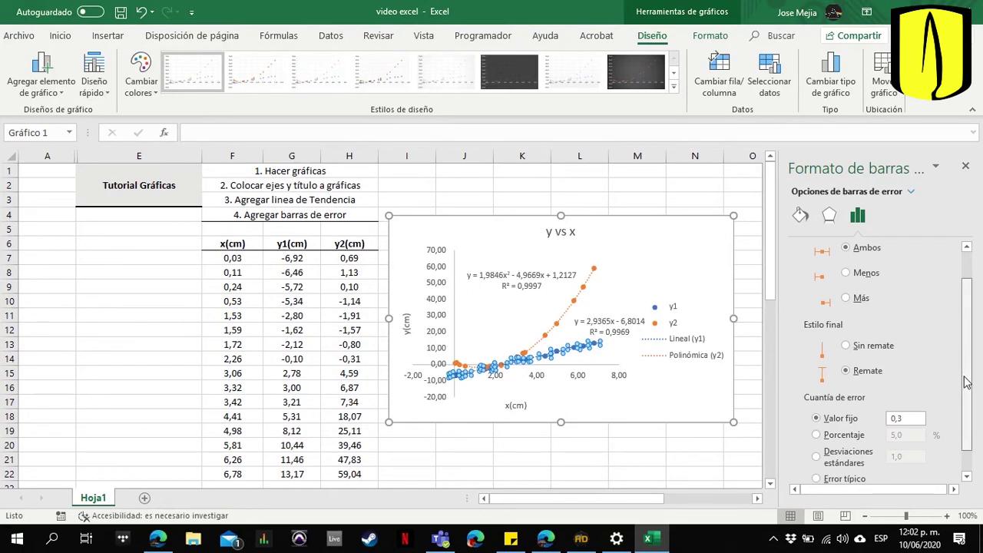
pyautogui.scroll(-1, 964, 419)
pyautogui.click(909, 393)
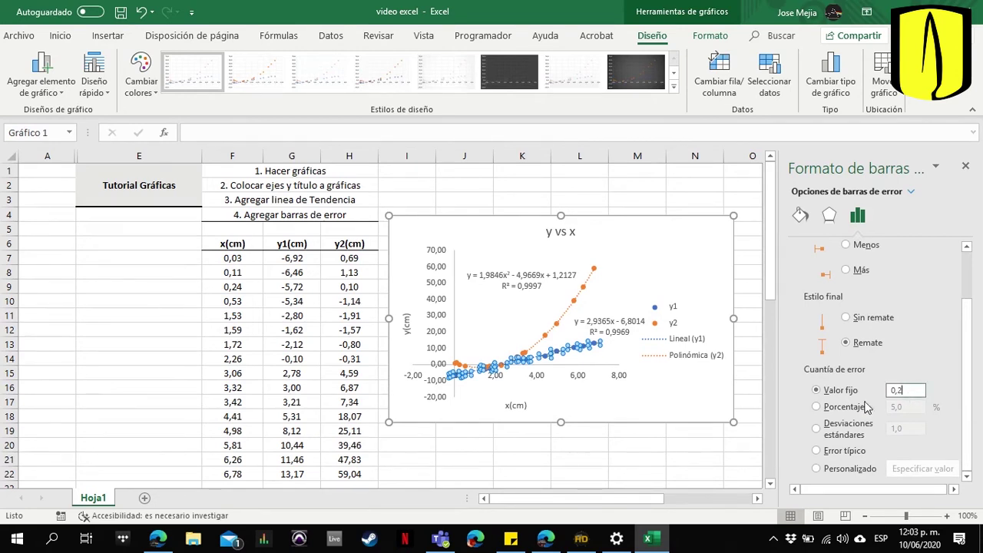
pyautogui.click(692, 388)
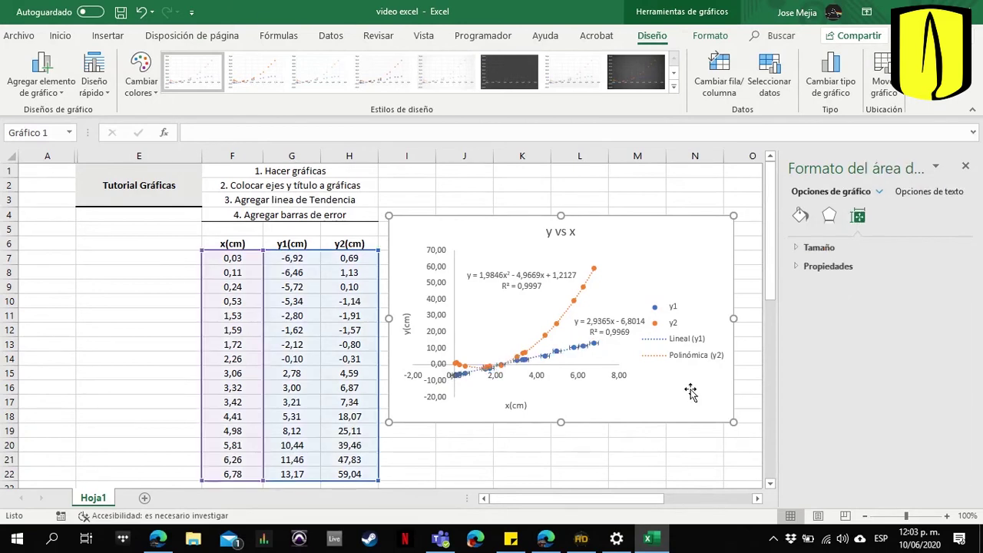
# - Bring up the error amount options for the y1 series' vertical error bars
pyautogui.click(547, 361)
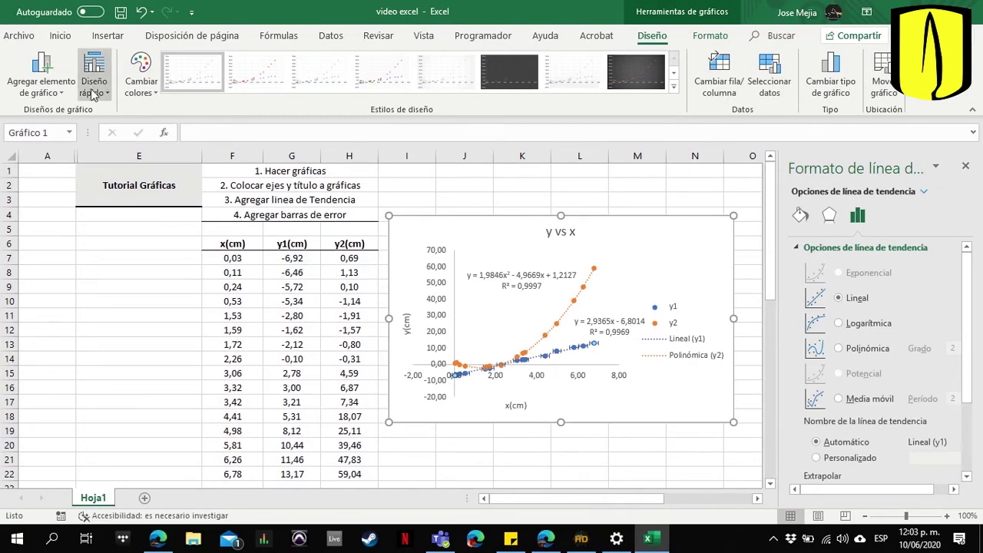
pyautogui.click(42, 83)
pyautogui.moveTo(95, 199)
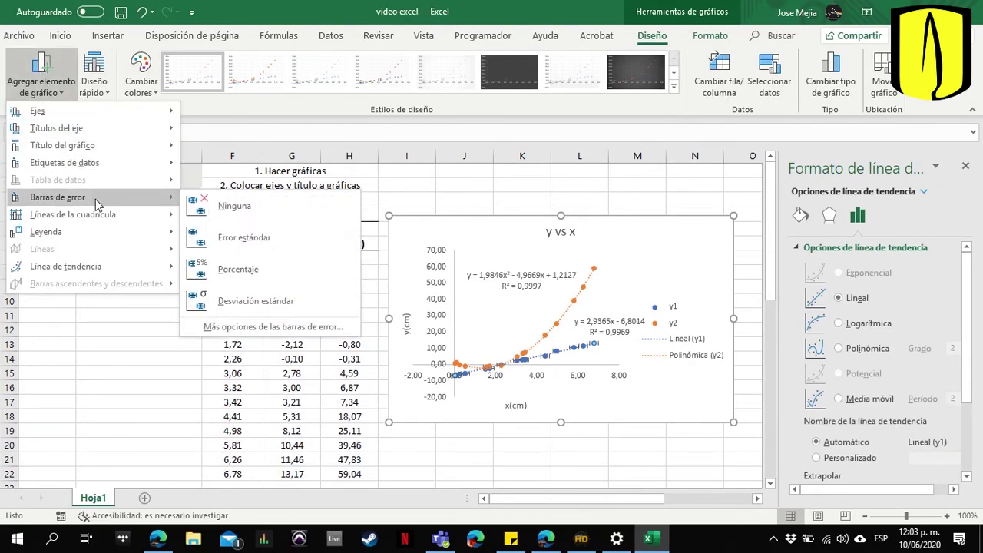
pyautogui.click(248, 329)
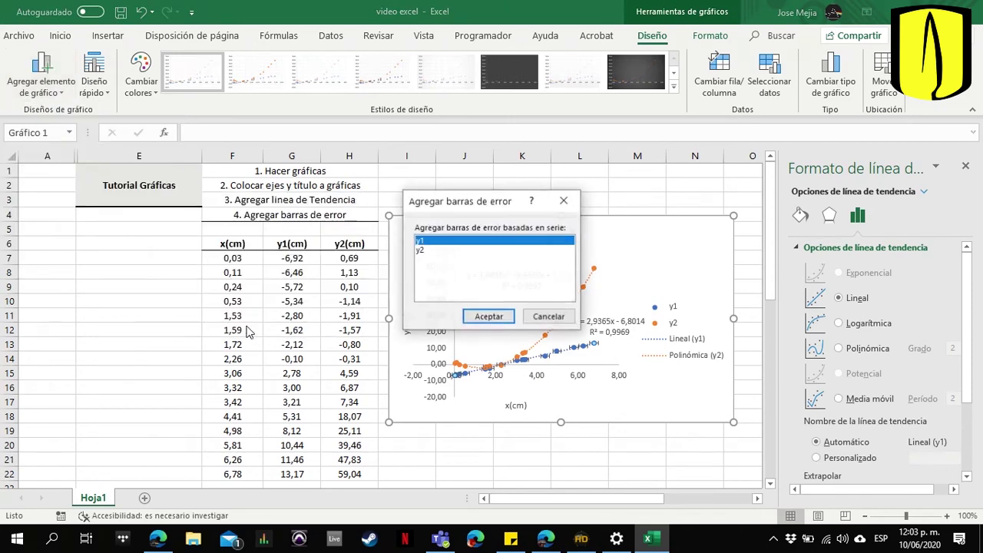
pyautogui.click(492, 316)
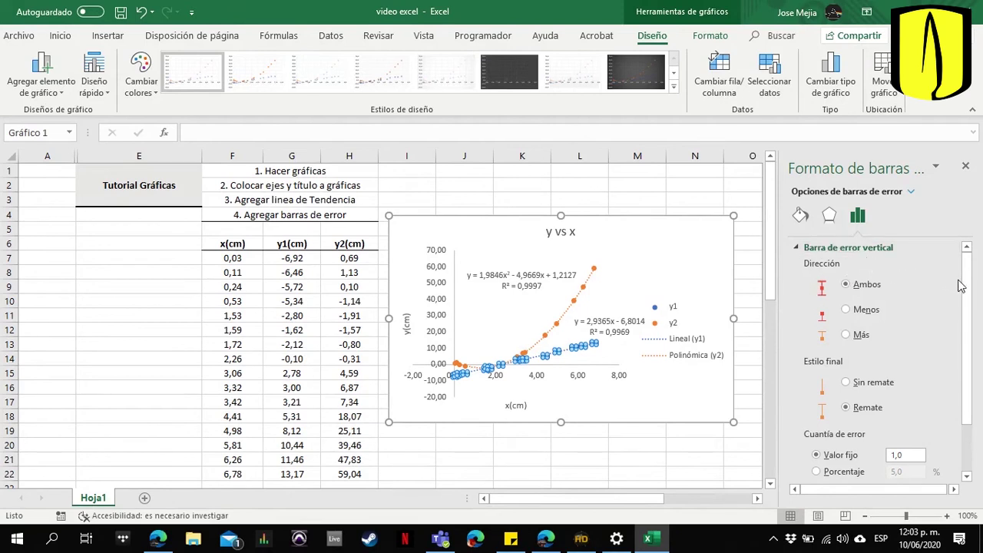
pyautogui.moveTo(966, 290); pyautogui.dragTo(965, 349)
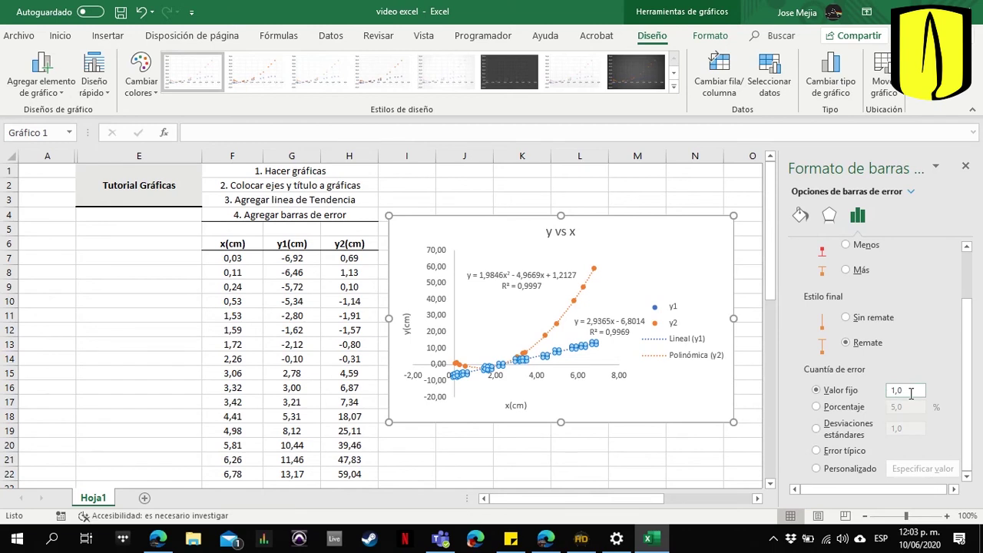
# - Try the percentage, standard deviation and standard error amounts for y1's vertical error bars, choose custom, and cancel the custom value entry
pyautogui.click(818, 407)
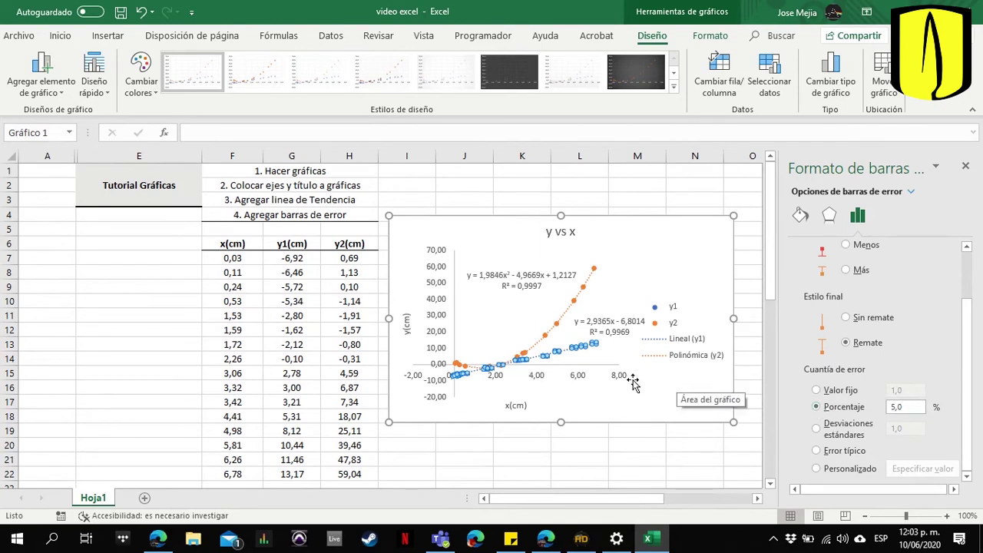
pyautogui.click(816, 429)
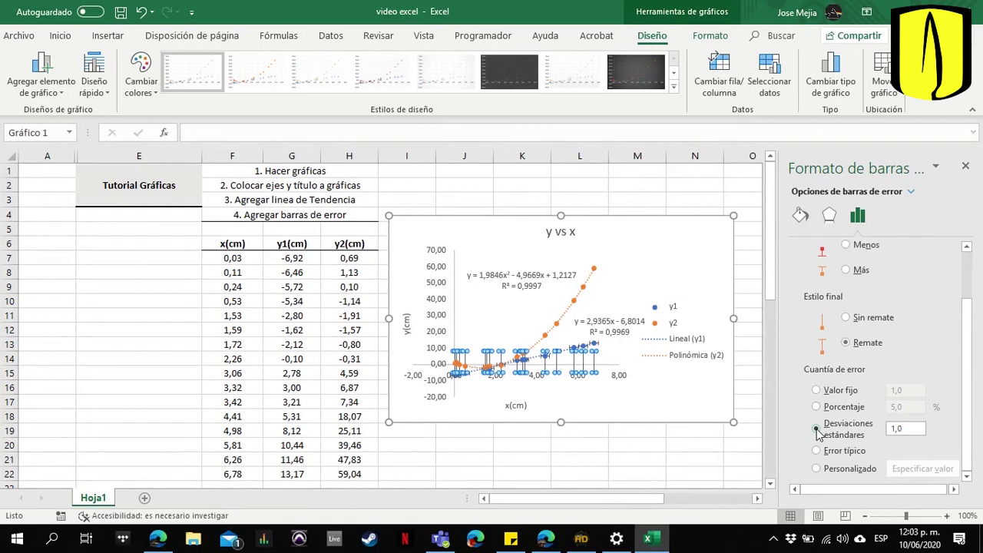
pyautogui.click(818, 451)
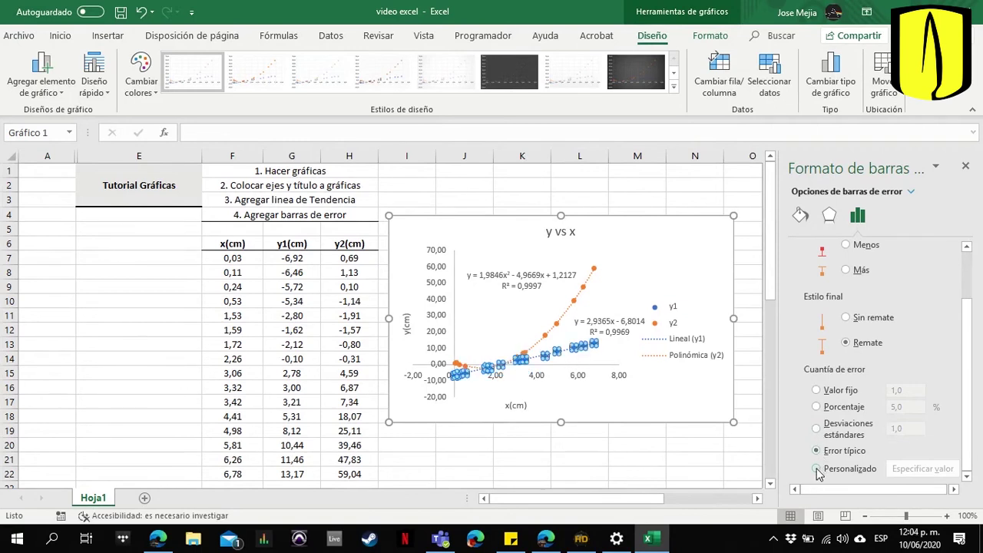
pyautogui.click(817, 469)
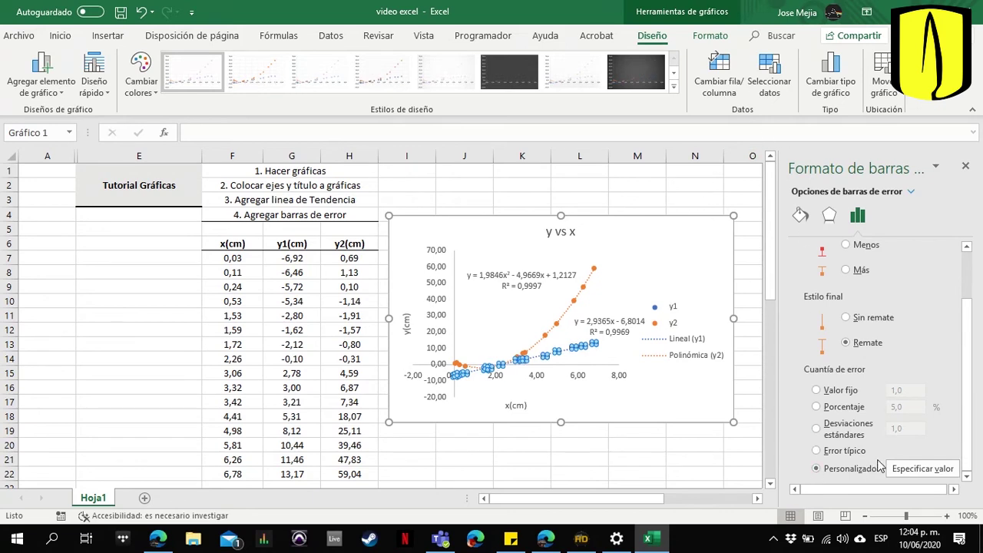
pyautogui.click(818, 470)
pyautogui.click(901, 470)
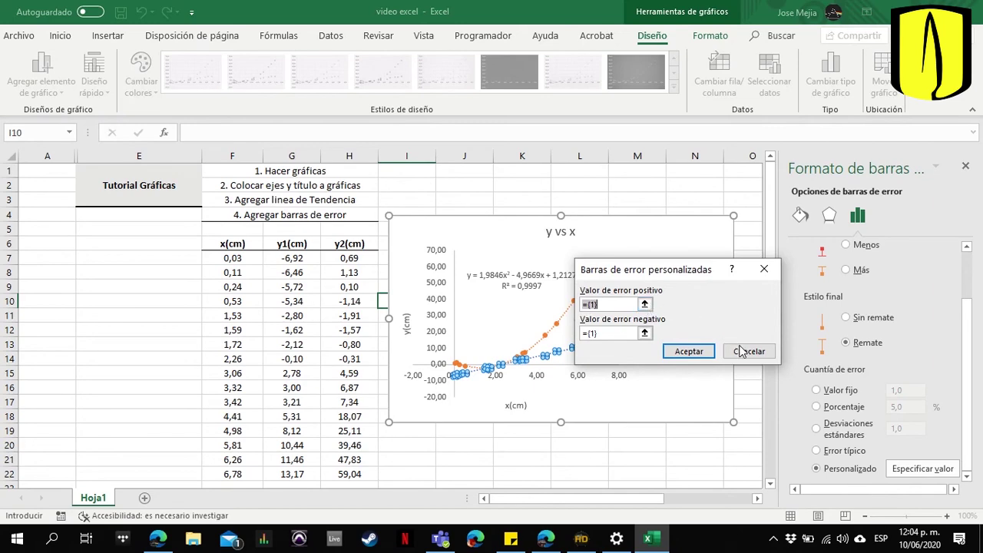
pyautogui.click(750, 355)
# - Move the chart to begin at column J and enter the header "Incert y" in cell I6
pyautogui.moveTo(677, 228); pyautogui.dragTo(723, 231)
pyautogui.click(401, 244)
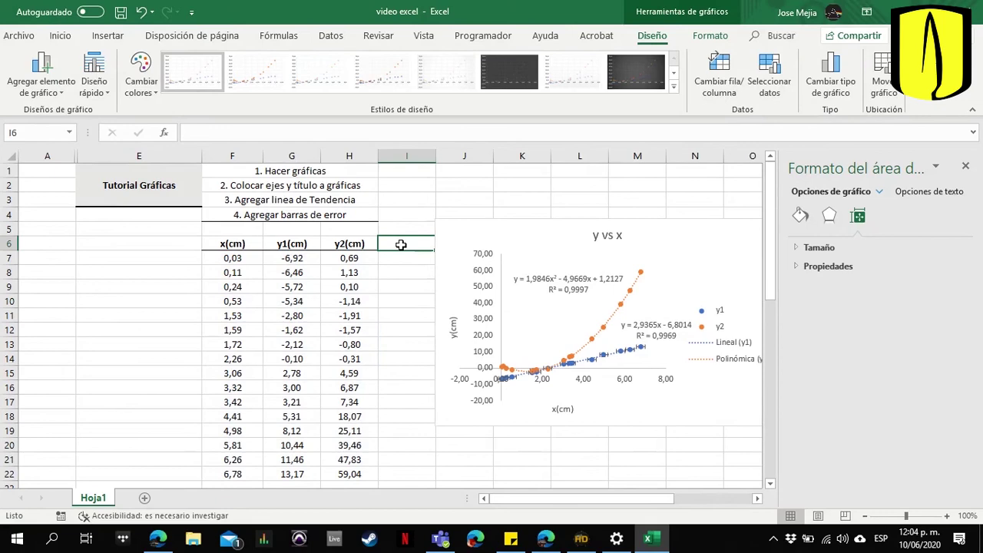
pyautogui.write('Incert y')
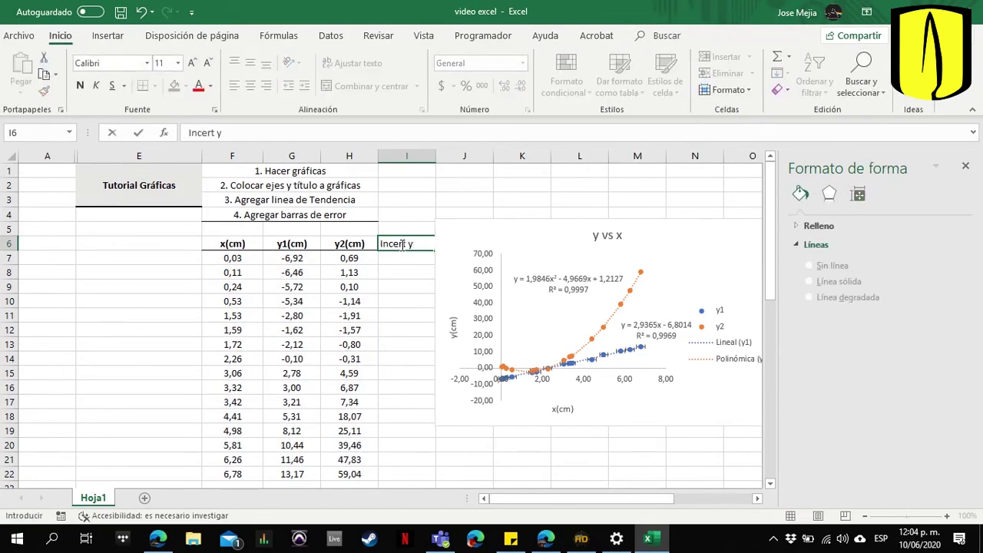
pyautogui.press('Return')
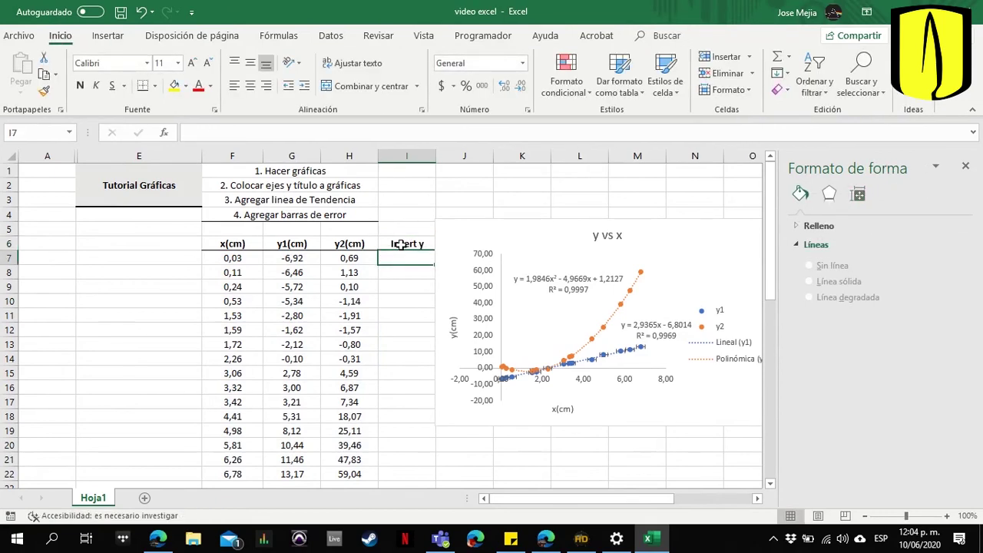
# - Enter an uncertainty of 0,1 in each of cells I7 to I11
pyautogui.write('=')
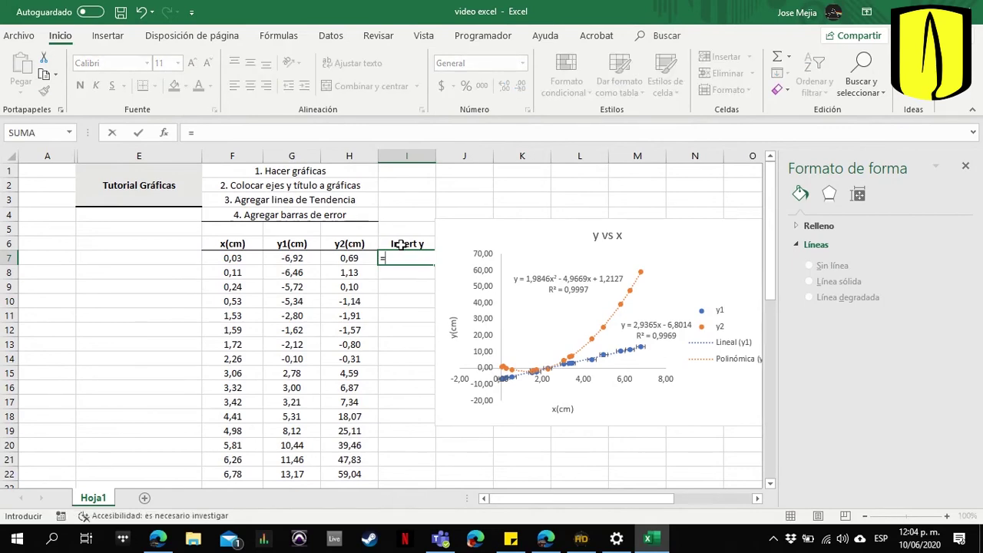
pyautogui.write('0,1')
pyautogui.press('Return')
pyautogui.write('0,10')
pyautogui.press('Return')
pyautogui.write('0,10')
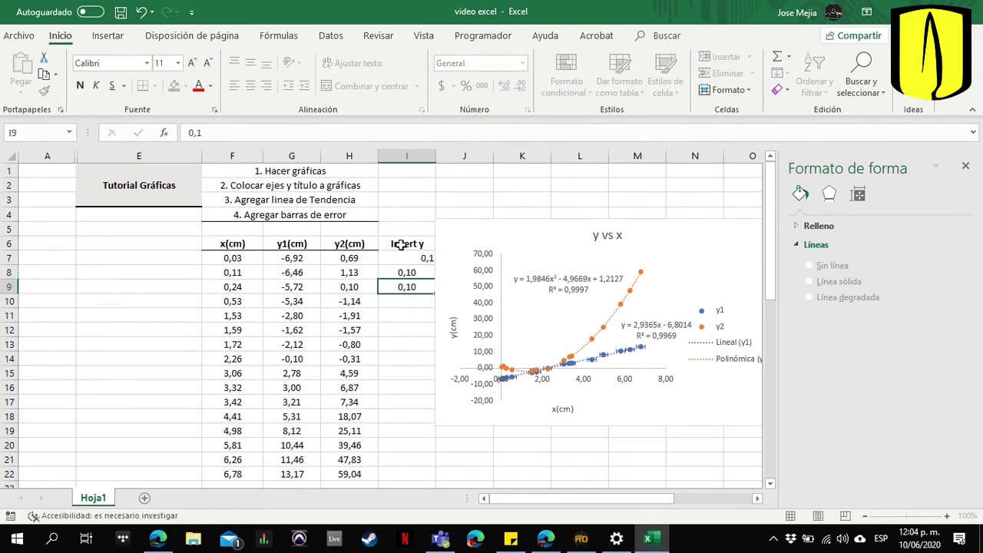
pyautogui.press('Return')
pyautogui.write('0,10')
pyautogui.press('Return')
pyautogui.write('0,10')
pyautogui.press('Return')
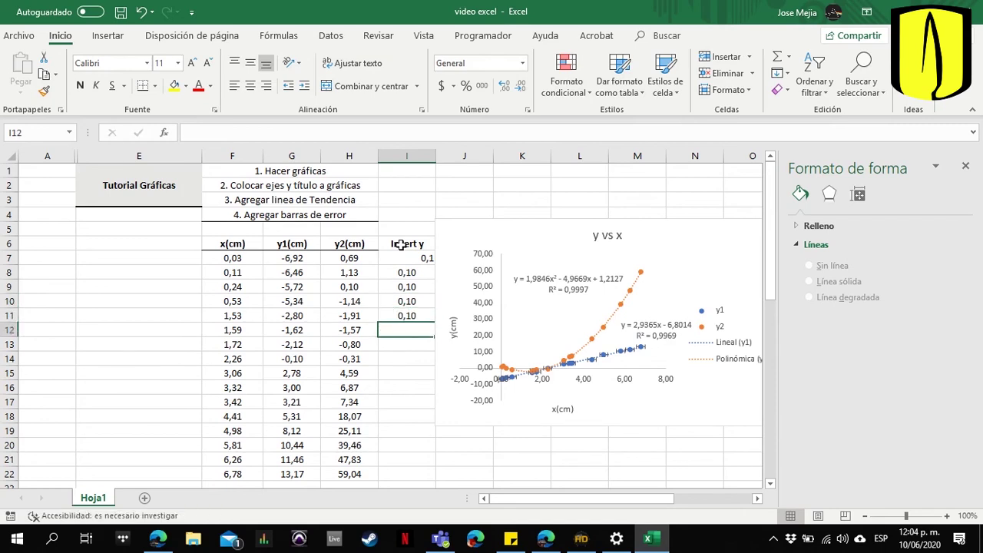
# - Enter an uncertainty of 0,2 in each of cells I12 to I16
pyautogui.press('Return')
pyautogui.write('0,2')
pyautogui.press('Return')
pyautogui.press('Up')
pyautogui.press('Up')
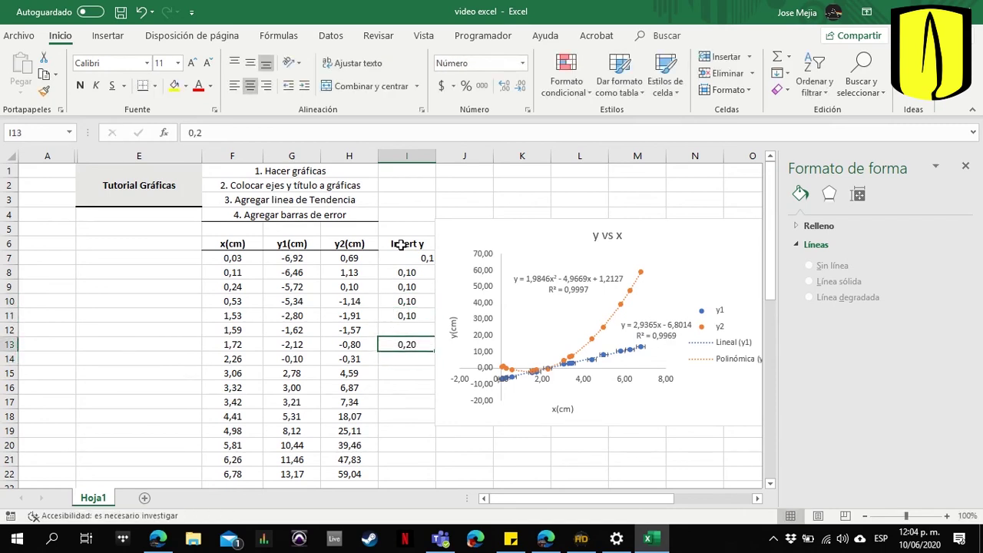
pyautogui.write('0,2')
pyautogui.press('Return')
pyautogui.press('Return')
pyautogui.write('0,2')
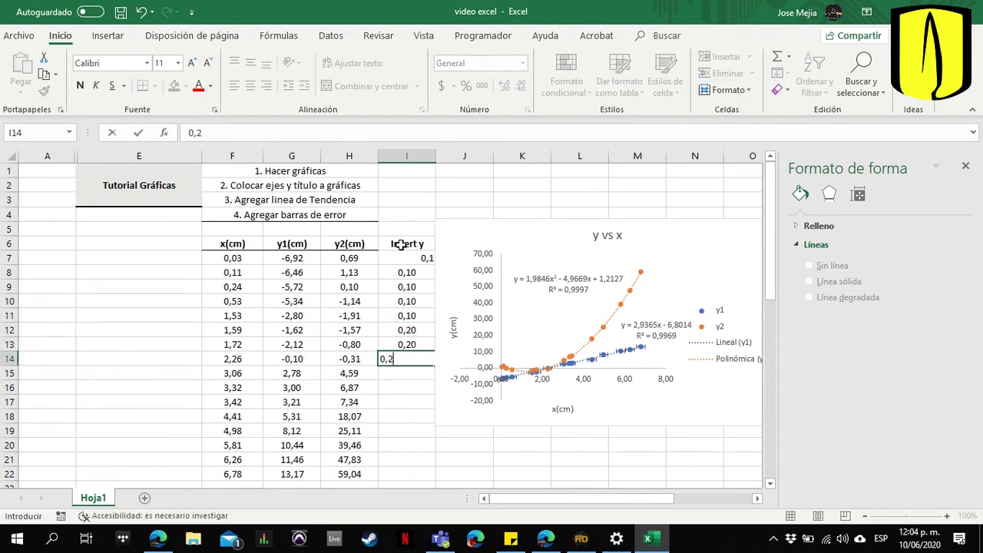
pyautogui.press('Return')
pyautogui.write('0,2')
pyautogui.press('Return')
pyautogui.write('0,2')
pyautogui.press('Return')
# - Enter uncertainties of 0,3 in cells I17 and I18, and 0,4, 0,5, 0,6 and 1 in cells I19 to I22
pyautogui.write('0,3')
pyautogui.press('Return')
pyautogui.write('0,3')
pyautogui.press('Return')
pyautogui.write('0,4')
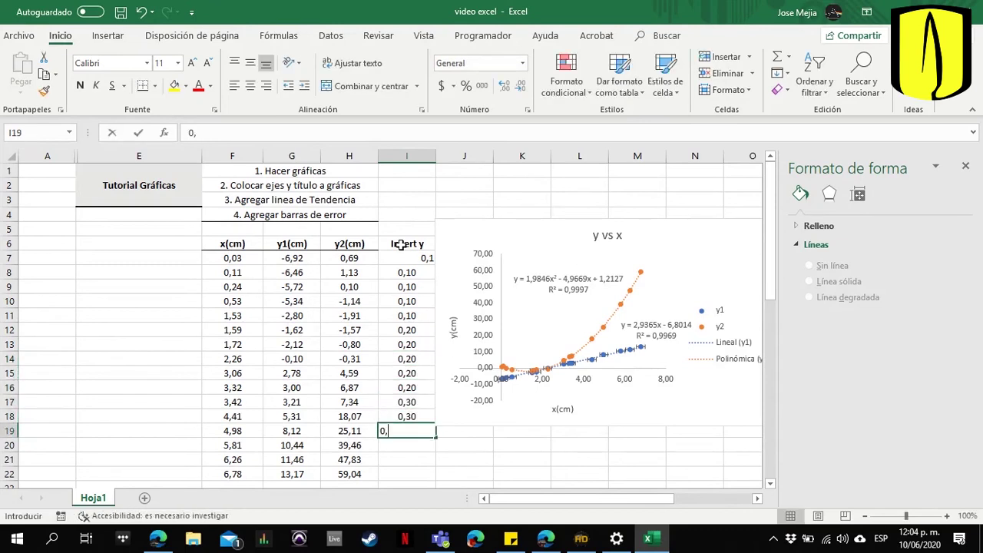
pyautogui.press('Return')
pyautogui.write('0,5')
pyautogui.press('Return')
pyautogui.write('0,6')
pyautogui.press('Return')
pyautogui.write('1')
pyautogui.press('Return')
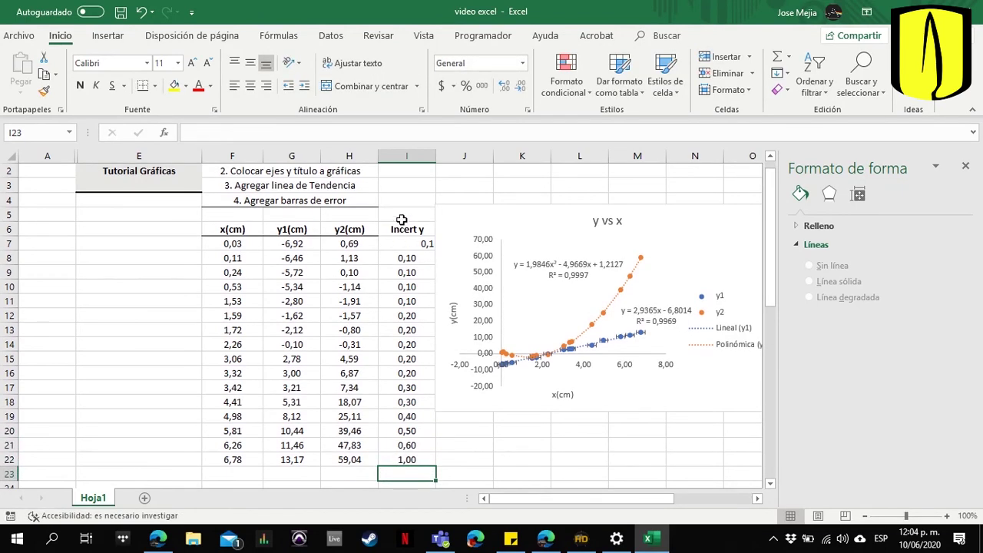
# - Open the custom error value entry for the y1 series' vertical error bars
pyautogui.click(604, 343)
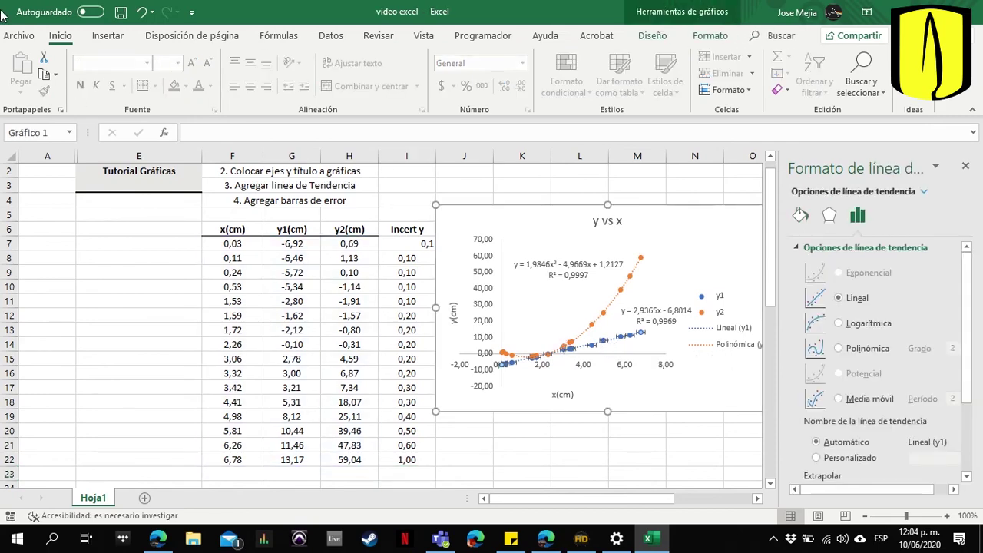
pyautogui.click(652, 36)
pyautogui.click(41, 75)
pyautogui.moveTo(109, 203)
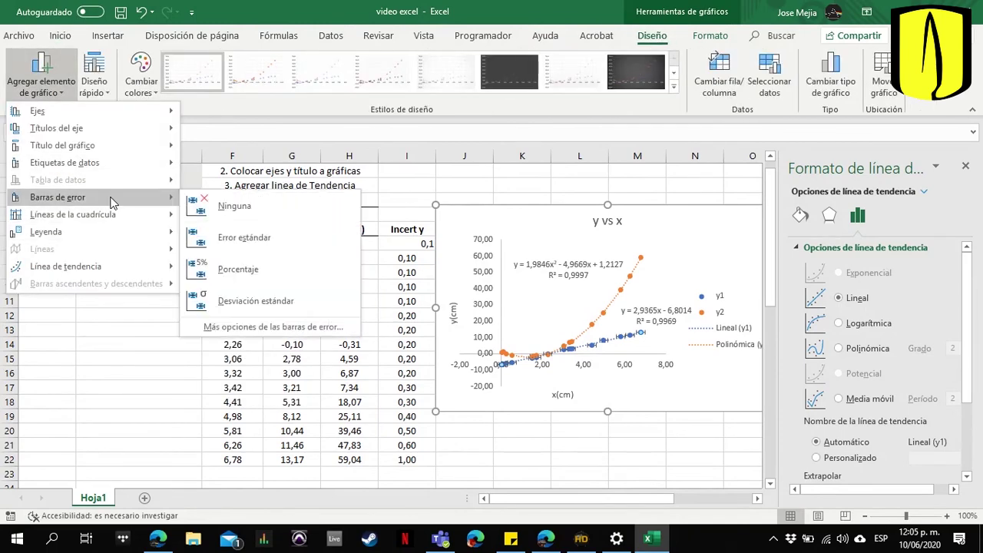
pyautogui.click(246, 330)
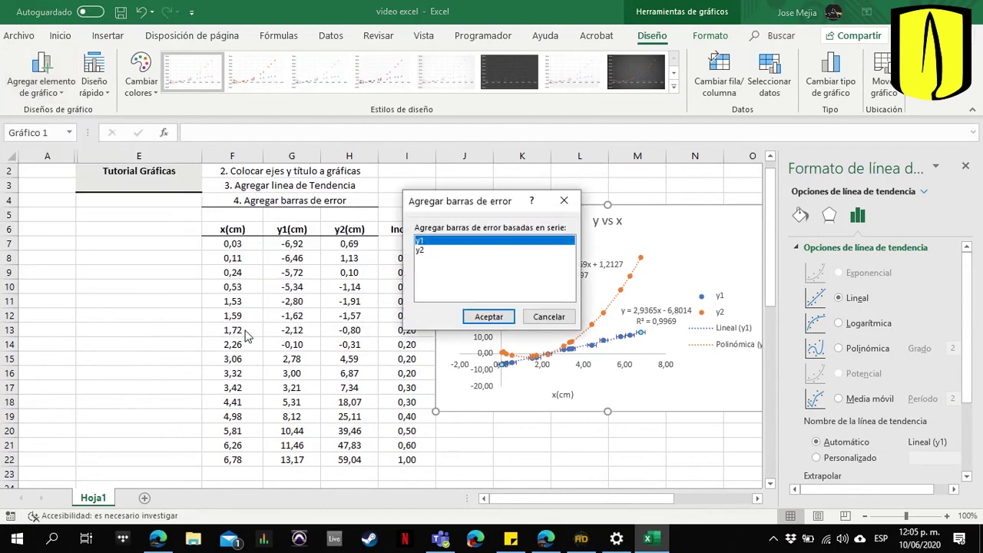
pyautogui.click(490, 322)
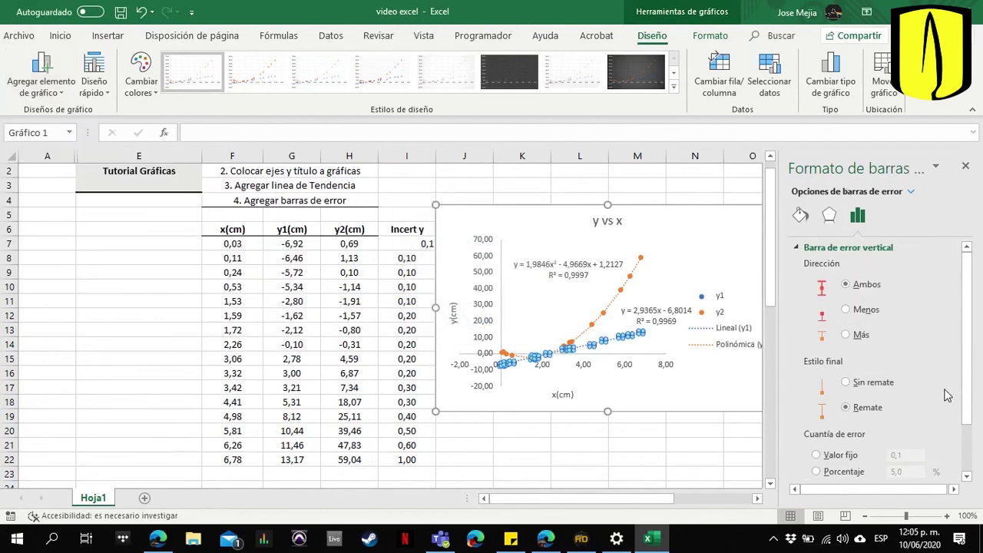
pyautogui.scroll(-3, 958, 407)
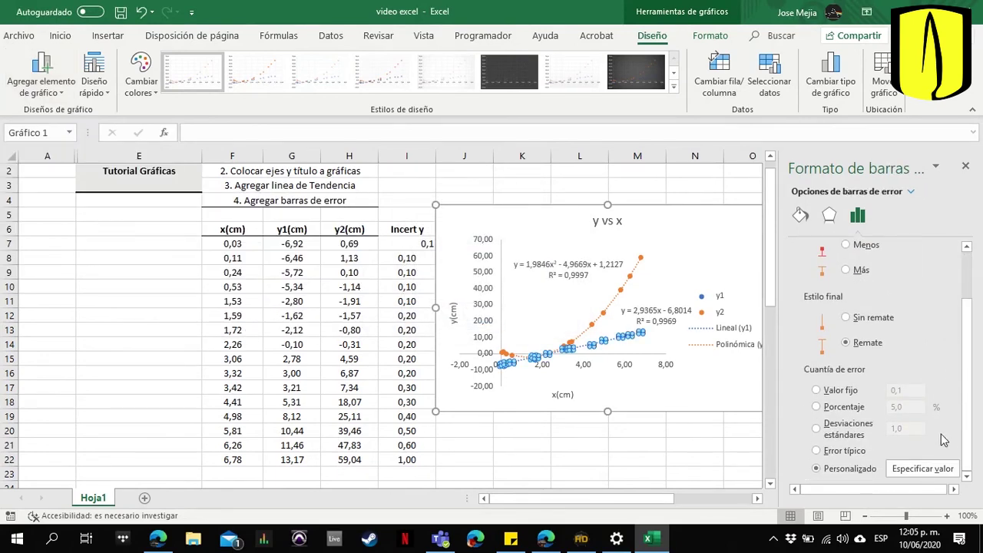
pyautogui.click(923, 468)
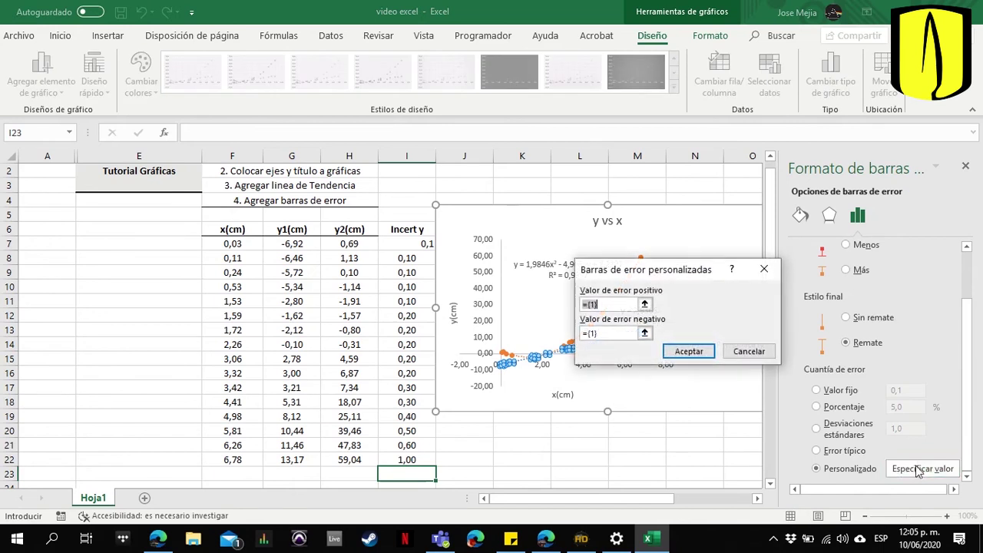
# - Use the uncertainty cells I7 to I22 as both the positive and negative custom error values for y1
pyautogui.click(645, 304)
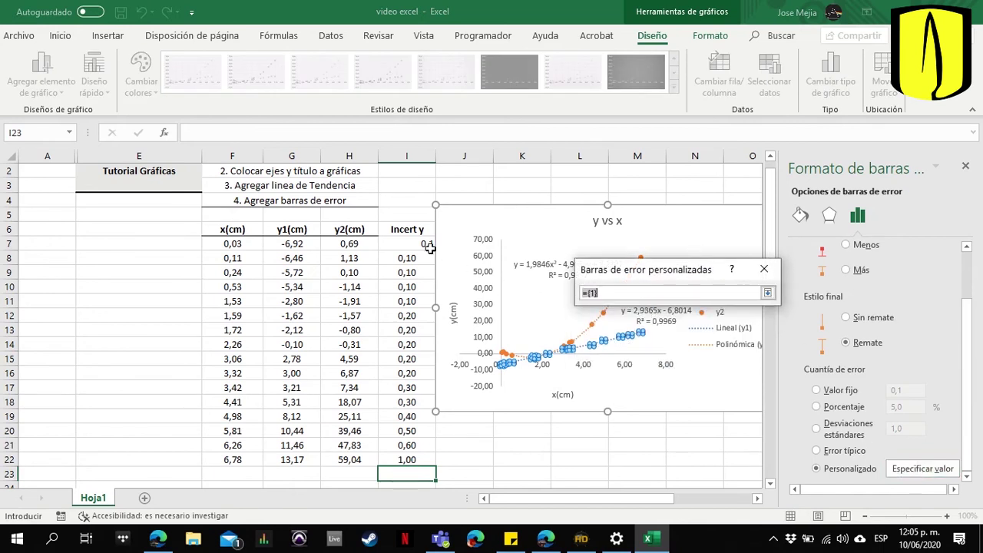
pyautogui.moveTo(404, 242); pyautogui.dragTo(398, 460)
pyautogui.click(768, 294)
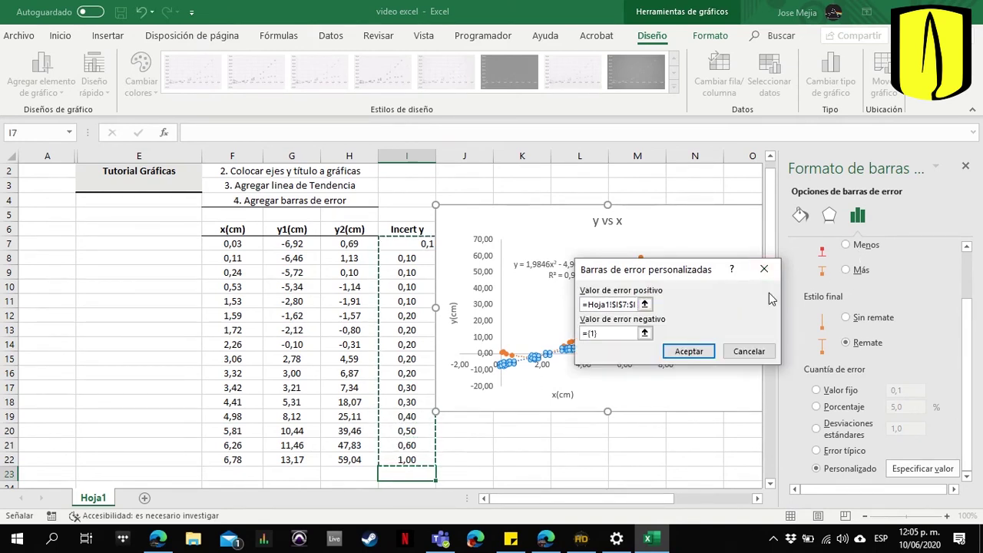
pyautogui.click(651, 333)
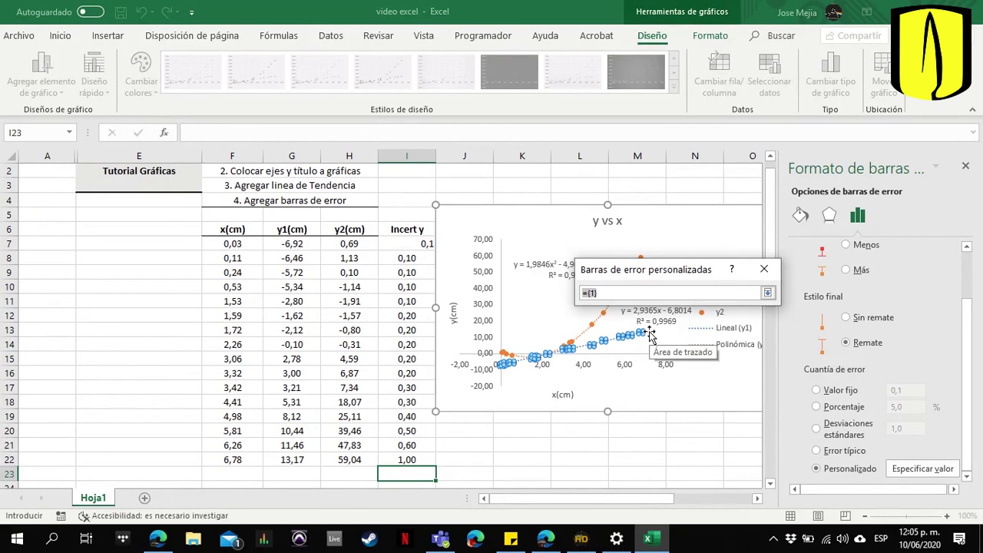
pyautogui.moveTo(411, 243); pyautogui.dragTo(414, 459)
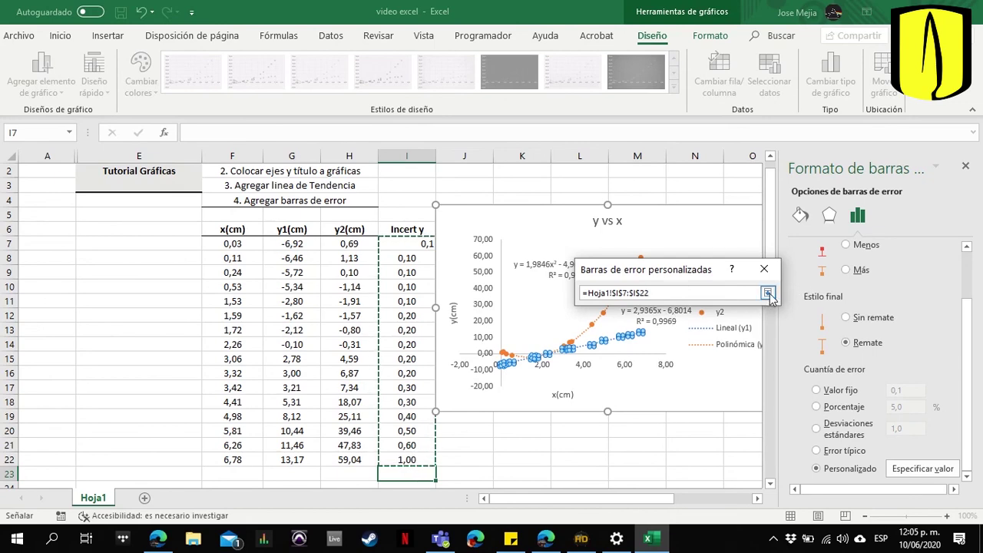
pyautogui.click(767, 292)
pyautogui.click(692, 353)
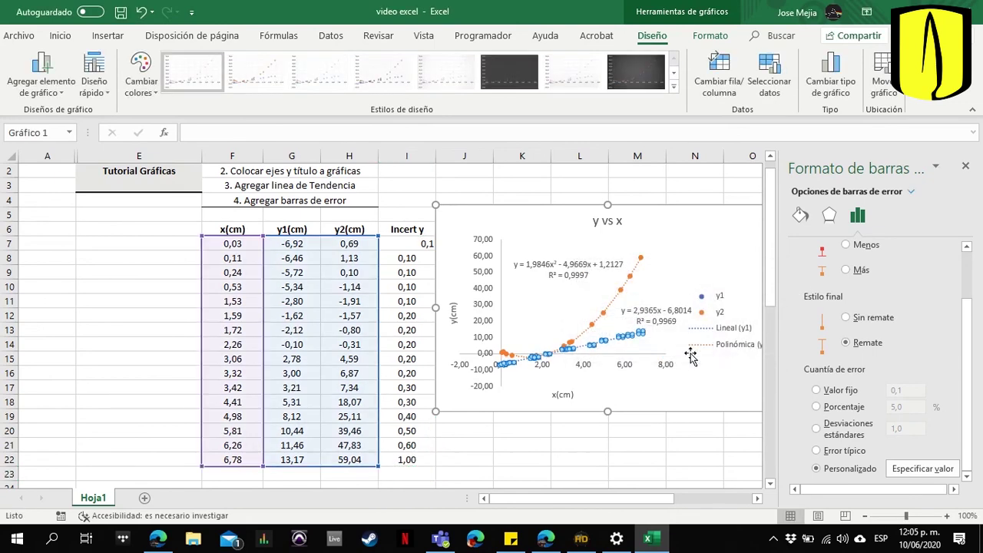
pyautogui.click(653, 392)
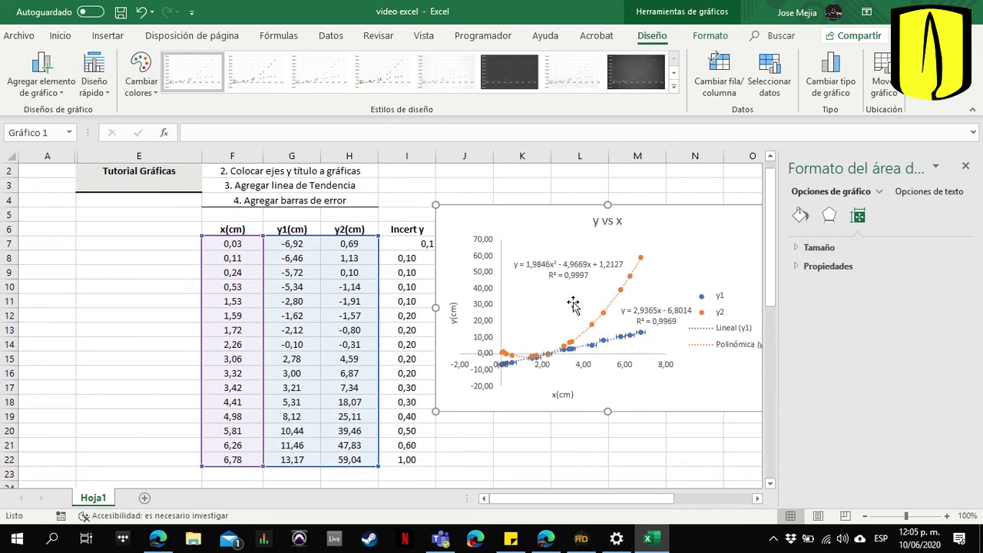
# - Change the uncertainty to 1 in each of cells I7 to I11
pyautogui.click(414, 241)
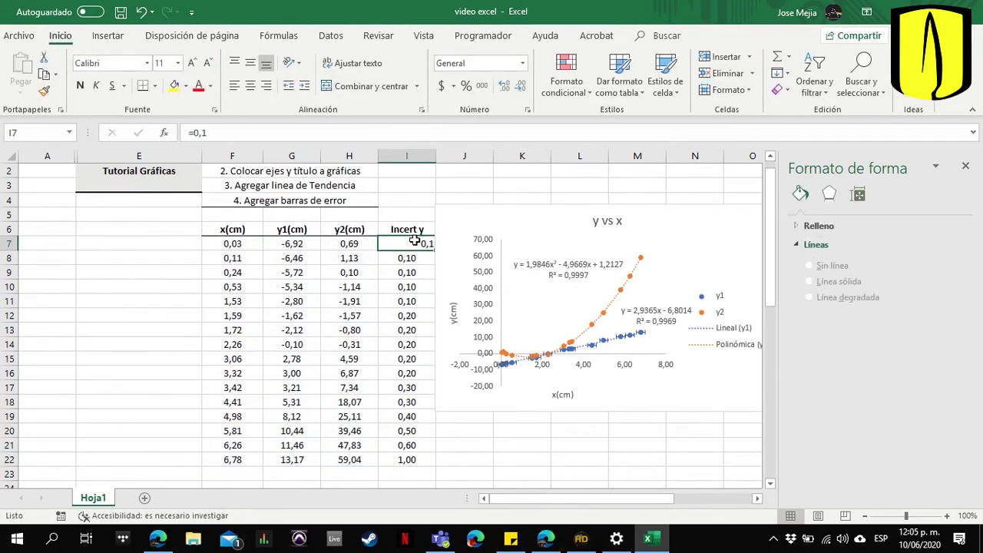
pyautogui.write('1')
pyautogui.press('Return')
pyautogui.write('1')
pyautogui.press('Return')
pyautogui.write('1')
pyautogui.press('Return')
pyautogui.write('1')
pyautogui.press('Return')
pyautogui.write('1')
pyautogui.press('Return')
# - Change the uncertainty to 2 in each of cells I12 to I16
pyautogui.write('0,12')
pyautogui.press('Return')
pyautogui.write('2')
pyautogui.press('Return')
pyautogui.press('Return')
pyautogui.write('2')
pyautogui.press('Return')
pyautogui.write('2')
pyautogui.press('Return')
# - Change the uncertainty to 3 in cells I17 to I19, and to 5, 6 and 10 in cells I20 to I22
pyautogui.write('3')
pyautogui.press('Return')
pyautogui.write('3')
pyautogui.press('Return')
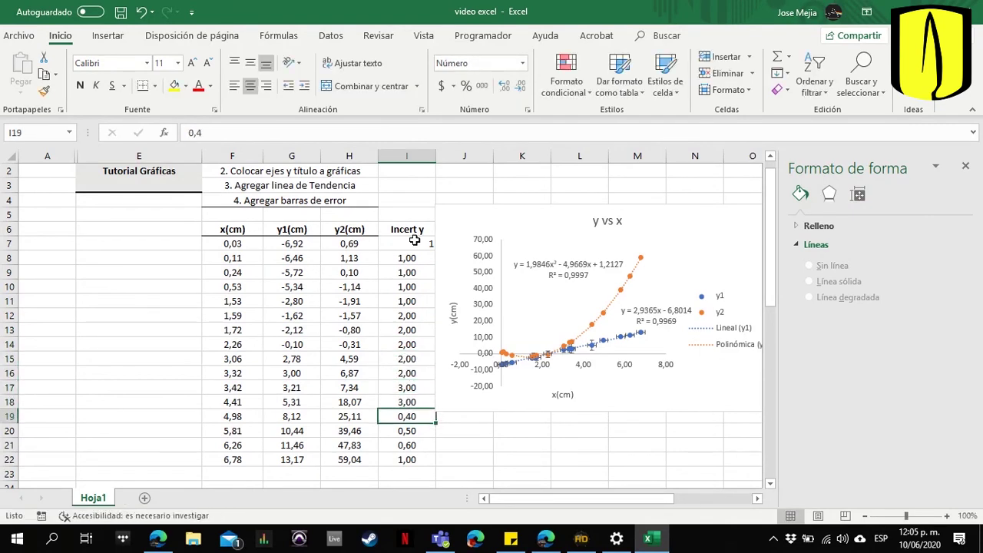
pyautogui.write('3')
pyautogui.press('Return')
pyautogui.write('5')
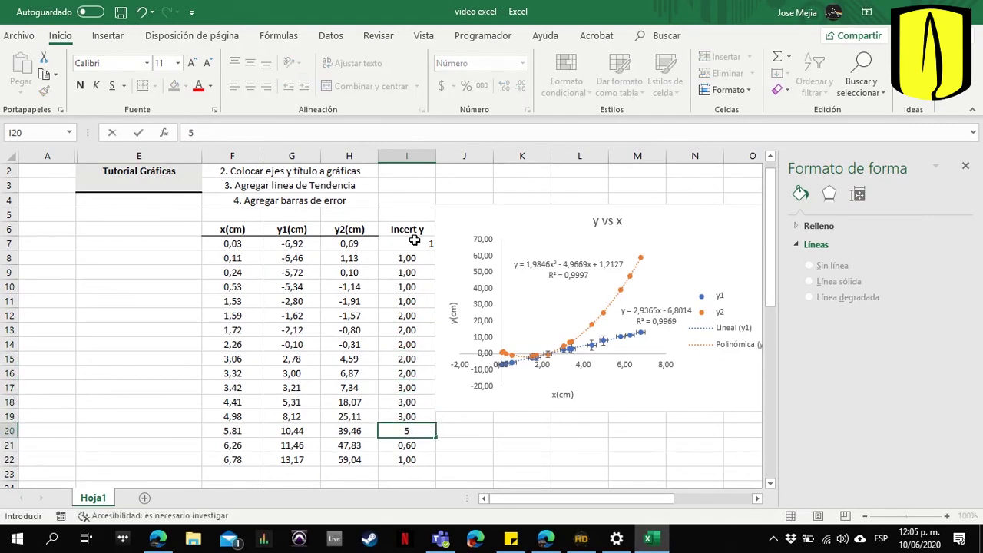
pyautogui.press('Return')
pyautogui.write('6')
pyautogui.press('Return')
pyautogui.write('10')
pyautogui.press('Return')
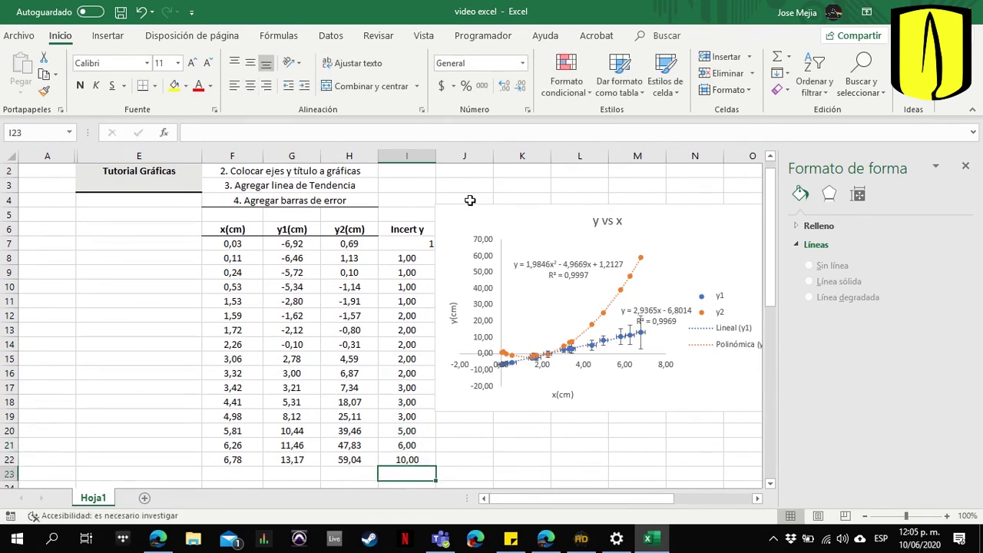
# - Move the chart beside the uncertainty column so its upper-left corner lies in cell J6, and deselect it
pyautogui.moveTo(463, 214)
pyautogui.mouseDown()
pyautogui.moveTo(454, 208)
pyautogui.moveTo(466, 199)
pyautogui.mouseUp()
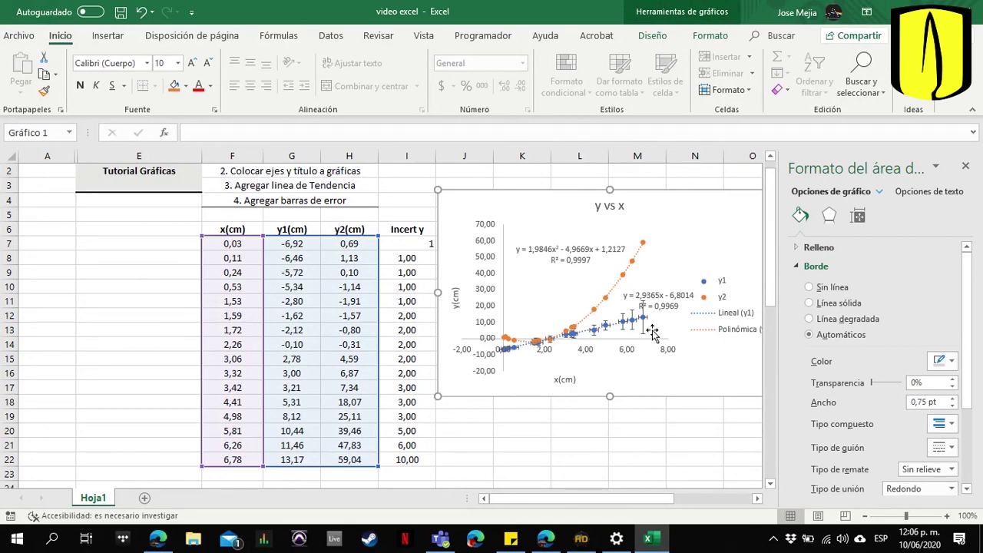
pyautogui.click(674, 287)
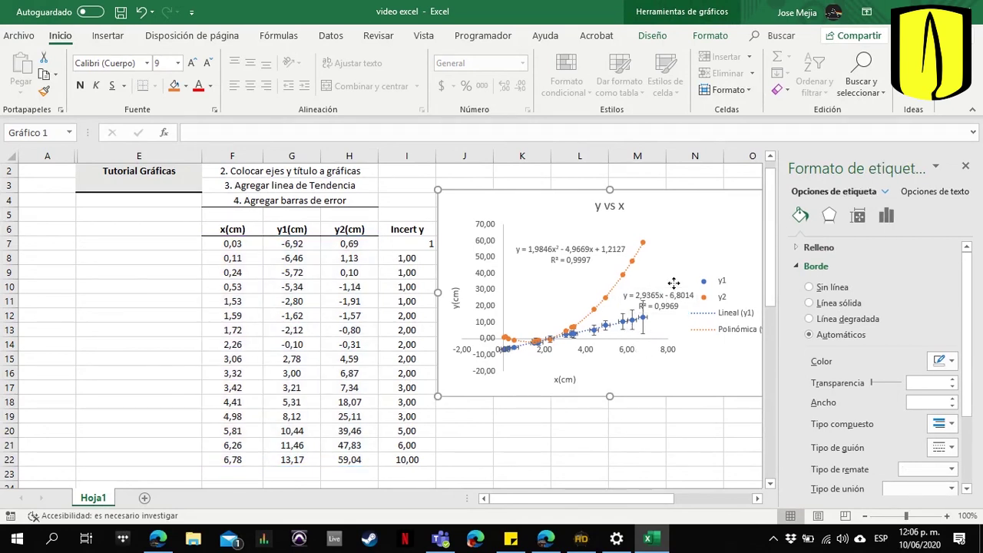
pyautogui.moveTo(658, 354); pyautogui.dragTo(655, 353)
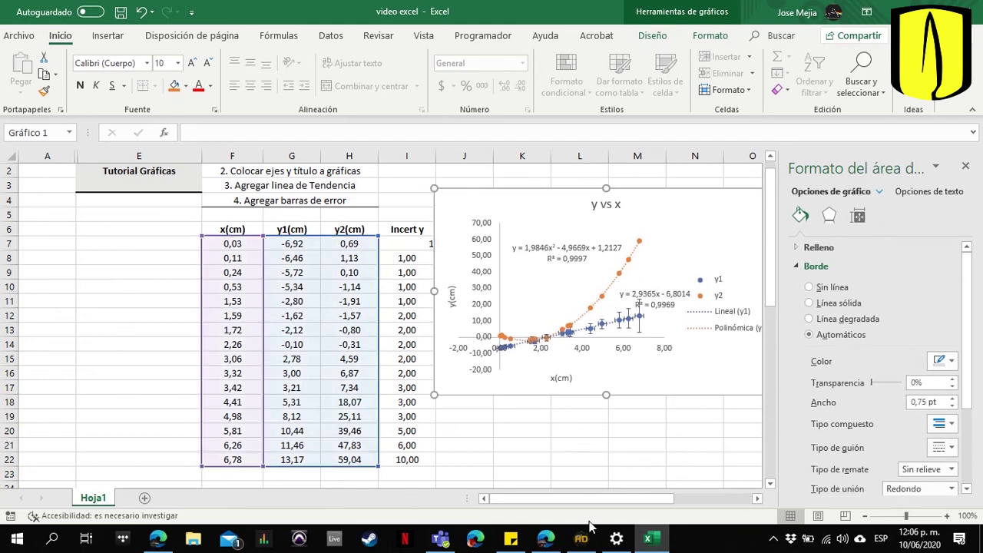
pyautogui.moveTo(591, 499); pyautogui.dragTo(599, 500)
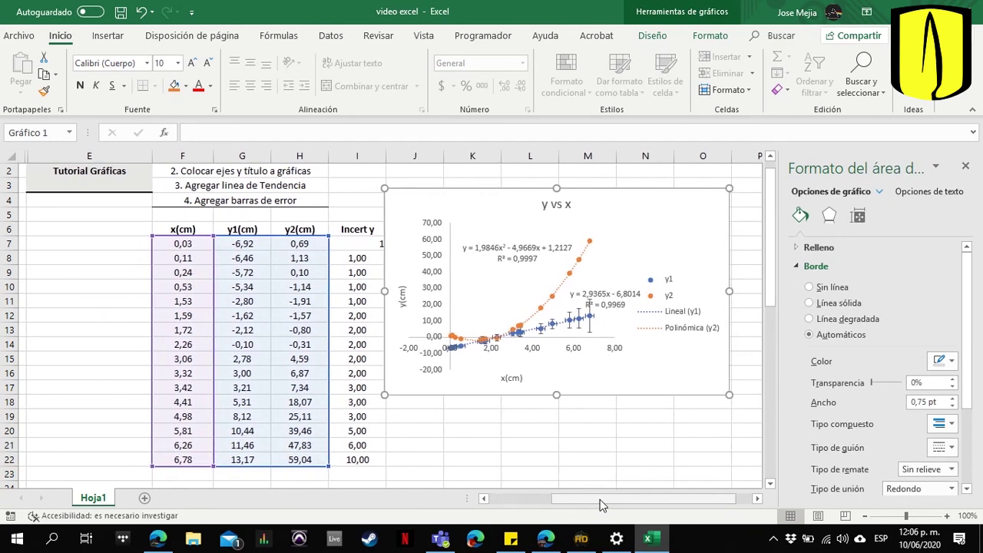
pyautogui.moveTo(597, 395); pyautogui.dragTo(614, 440)
pyautogui.click(505, 212)
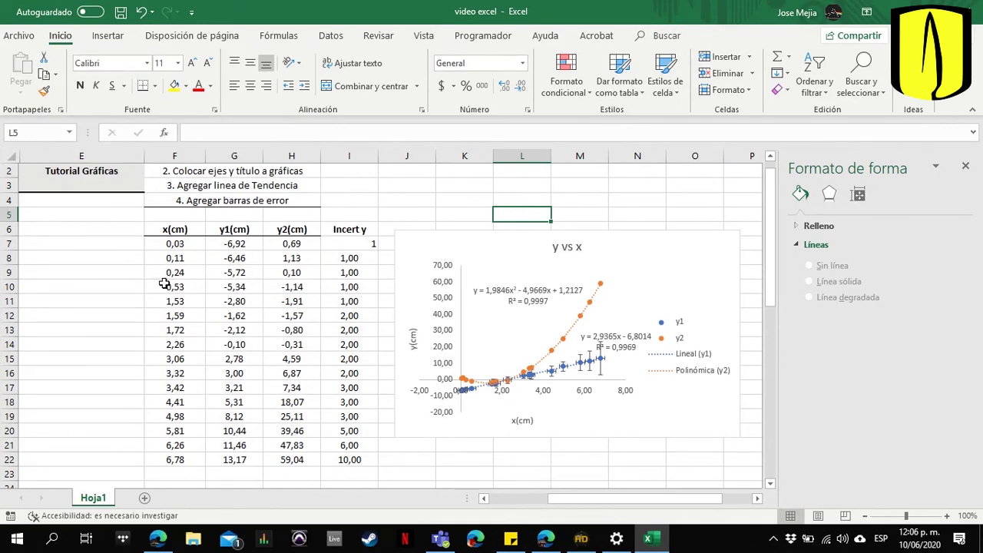
pyautogui.click(546, 539)
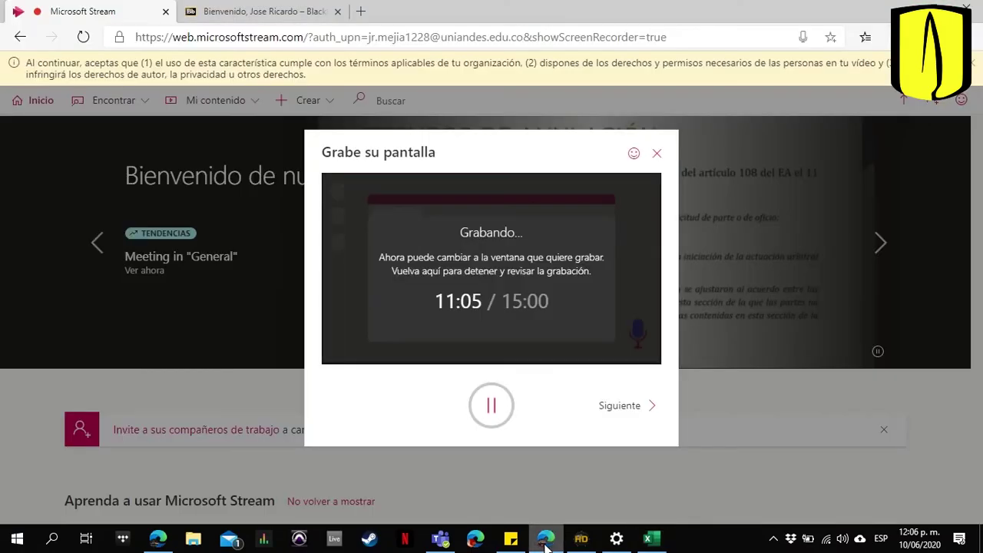